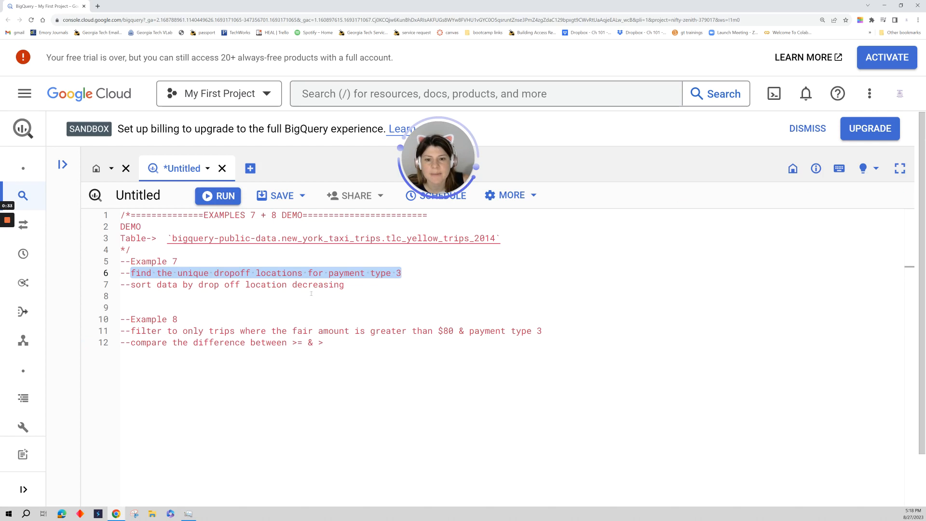
Write an Example 7 query selecting all columns from `bigquery-public-data.new_york_taxi_trips.tlc_yellow_trips_2014`, limited to 10 rows.
{"action": "left_click_drag", "start_coordinate": [131, 284], "coordinate": [352, 285]}
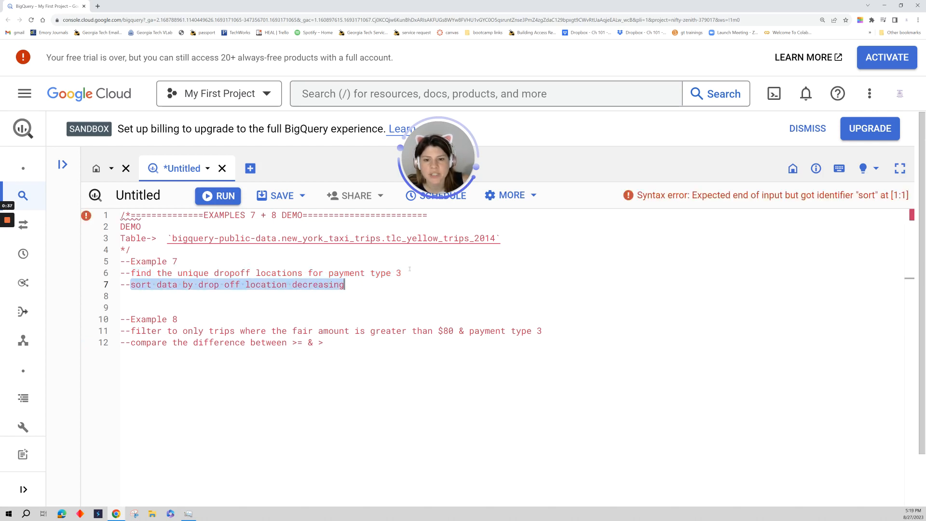
{"action": "left_click", "coordinate": [482, 273]}
{"action": "left_click_drag", "start_coordinate": [515, 241], "coordinate": [168, 238]}
{"action": "key", "text": "ctrl+c"}
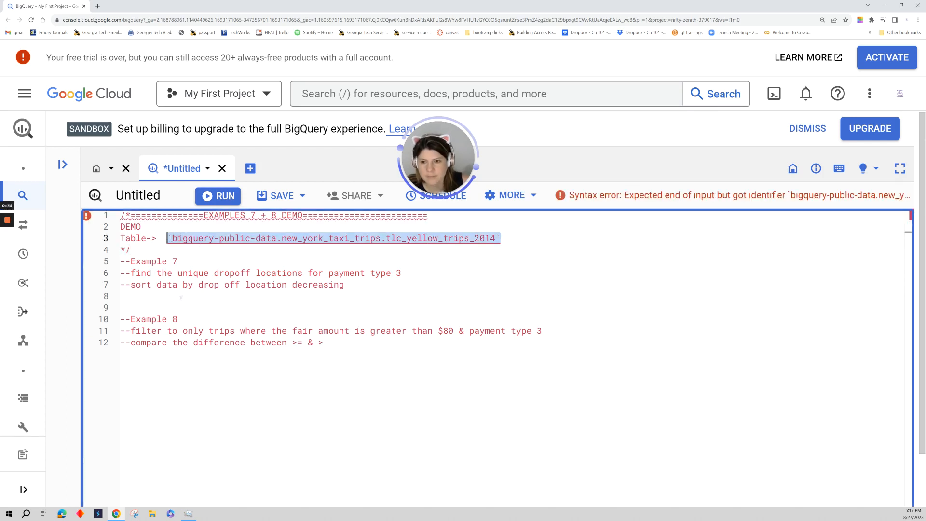
{"action": "left_click", "coordinate": [180, 304]}
{"action": "type", "text": "SEL"}
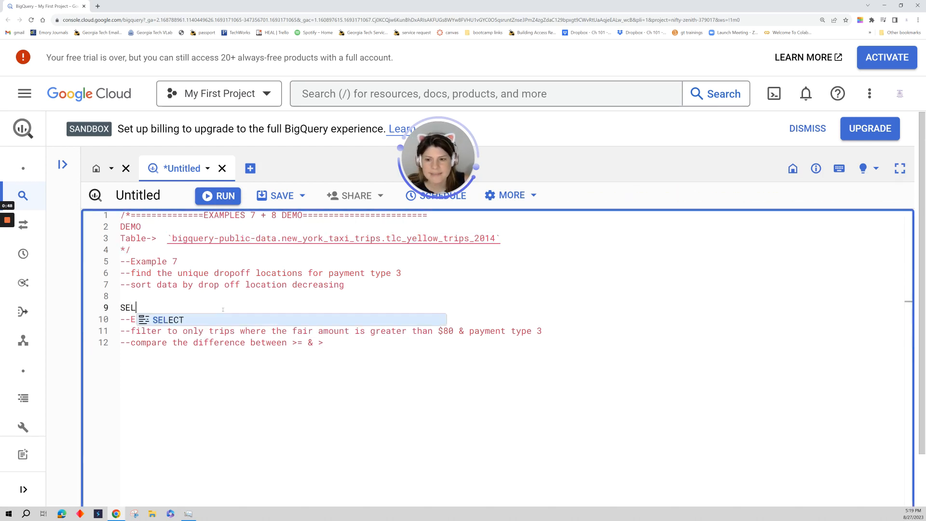
{"action": "type", "text": "ECT *"}
{"action": "key", "text": "Return"}
{"action": "type", "text": "FROM"}
{"action": "key", "text": "ctrl+v"}
{"action": "key", "text": "Return"}
{"action": "type", "text": "LIMIT 10"}
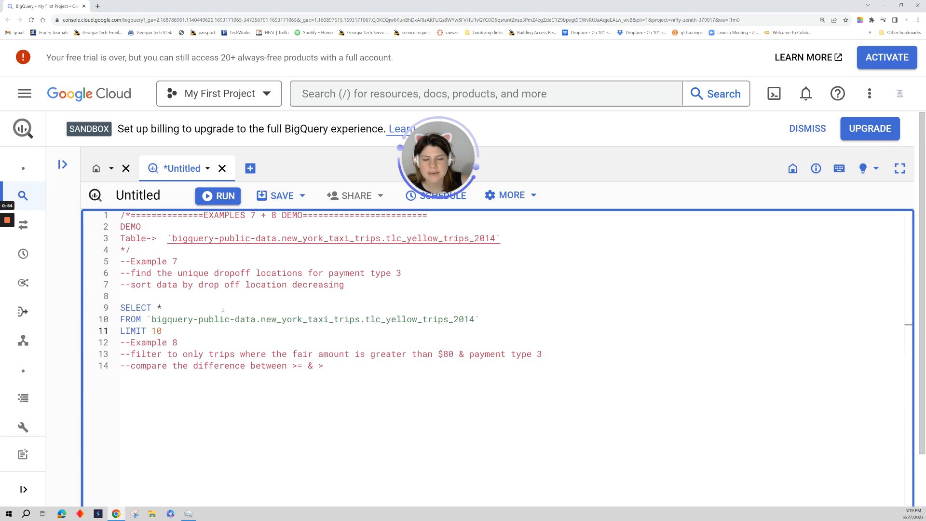
Open the schema of the tlc_yellow_trips_2014 table from the query and filter its fields by DROPOFF.
{"action": "left_click", "coordinate": [419, 318], "text": "ctrl"}
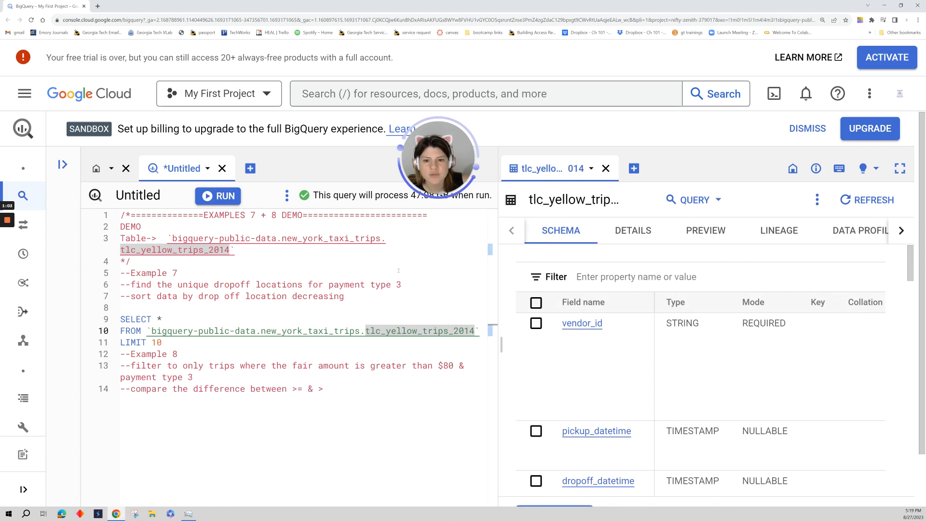
{"action": "left_click", "coordinate": [595, 279]}
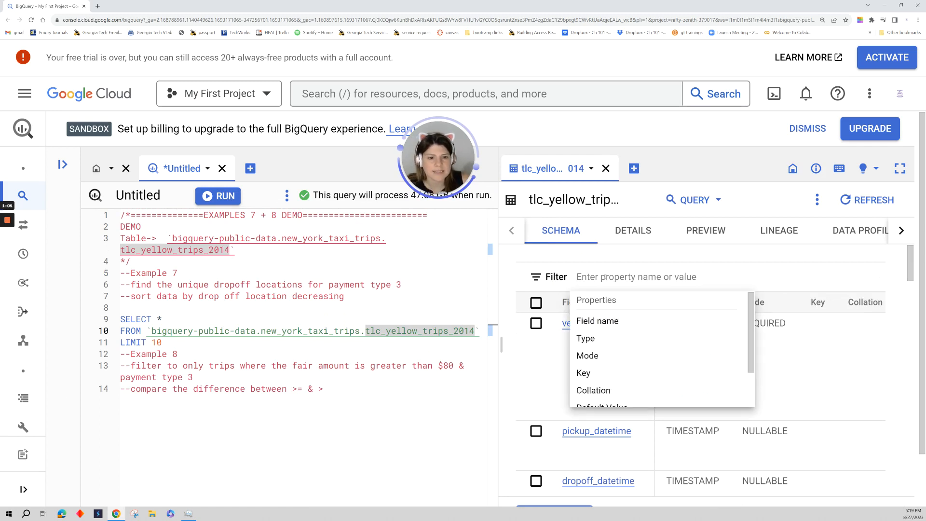
{"action": "type", "text": "DROPOFF LOC"}
{"action": "key", "text": "BackSpace"}
{"action": "key", "text": "BackSpace"}
{"action": "key", "text": "BackSpace"}
{"action": "key", "text": "BackSpace"}
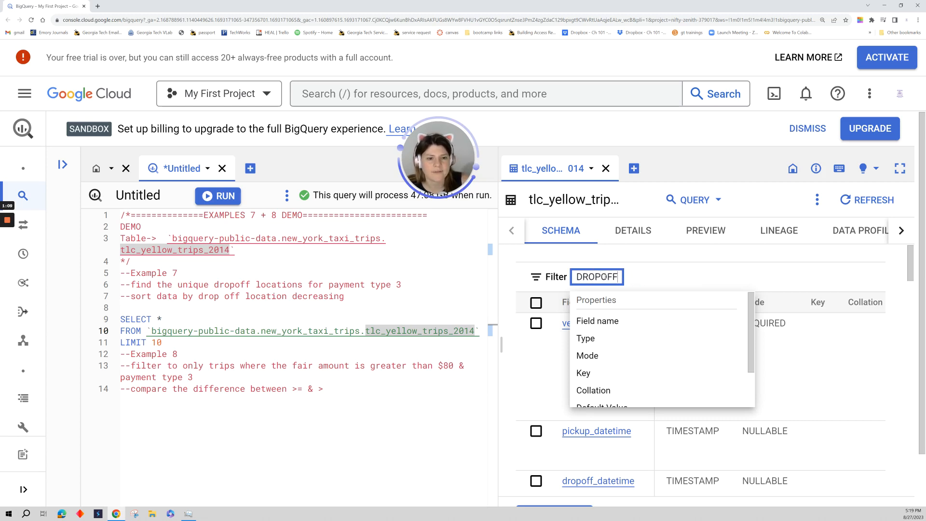
{"action": "key", "text": "Return"}
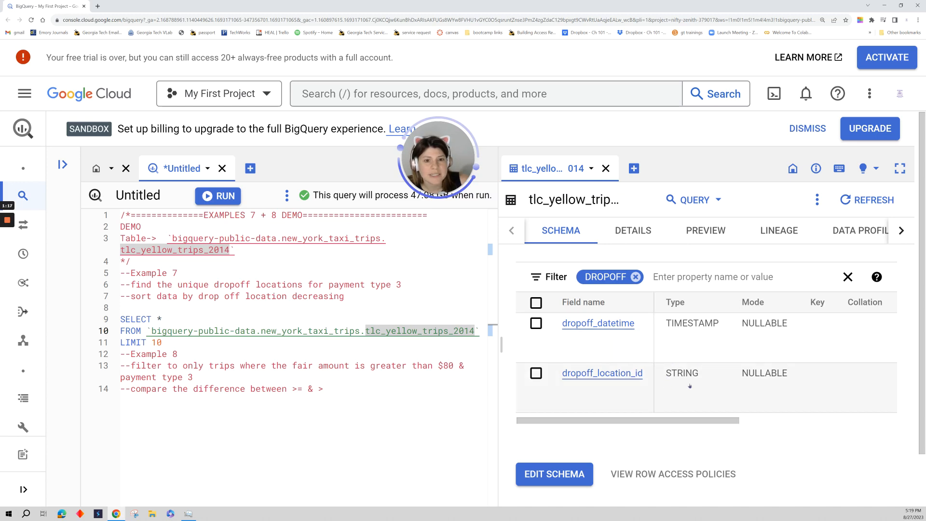
Replace the asterisk in the SELECT clause with DROPOFF_LOCATION_ID and start a new column line with a comma.
{"action": "left_click", "coordinate": [199, 307]}
{"action": "left_click", "coordinate": [195, 314]}
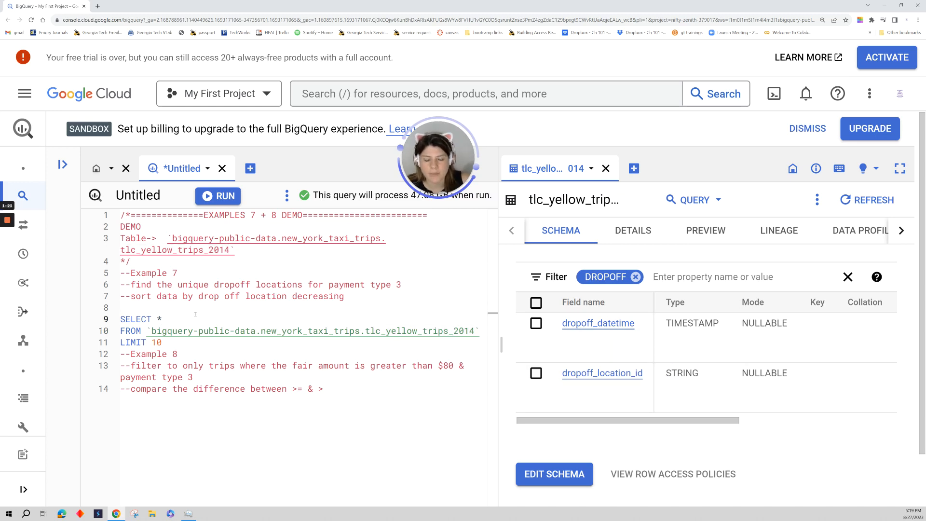
{"action": "key", "text": "BackSpace"}
{"action": "type", "text": "D"}
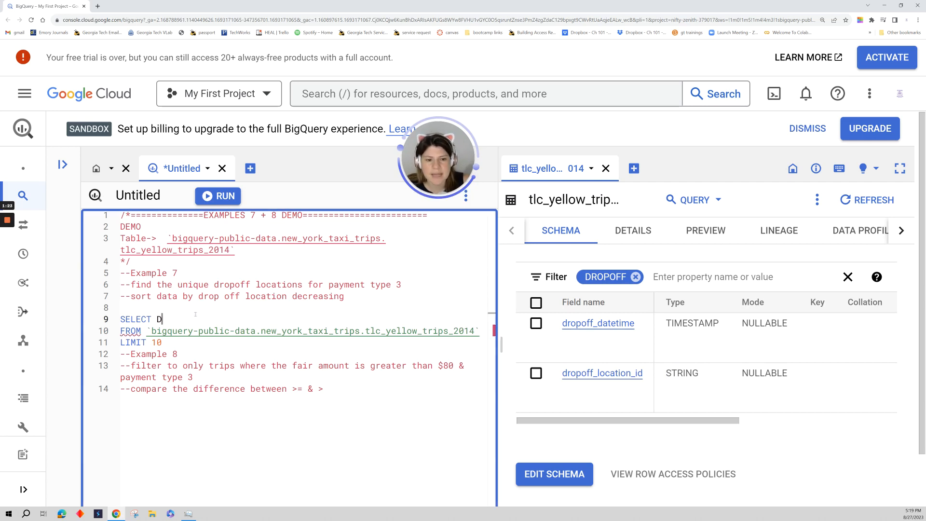
{"action": "type", "text": "ROPOFF_LOCATION_ID"}
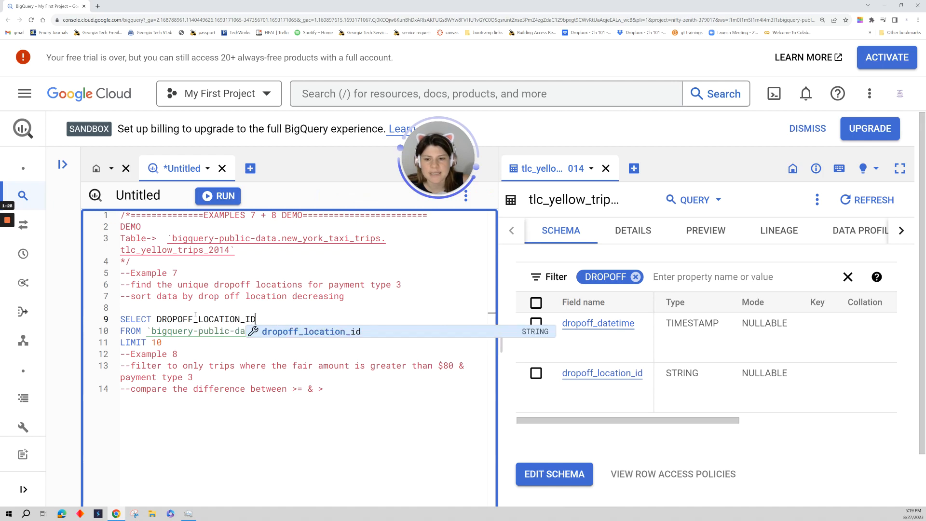
{"action": "key", "text": "Escape"}
{"action": "key", "text": "Return"}
{"action": "type", "text": ","}
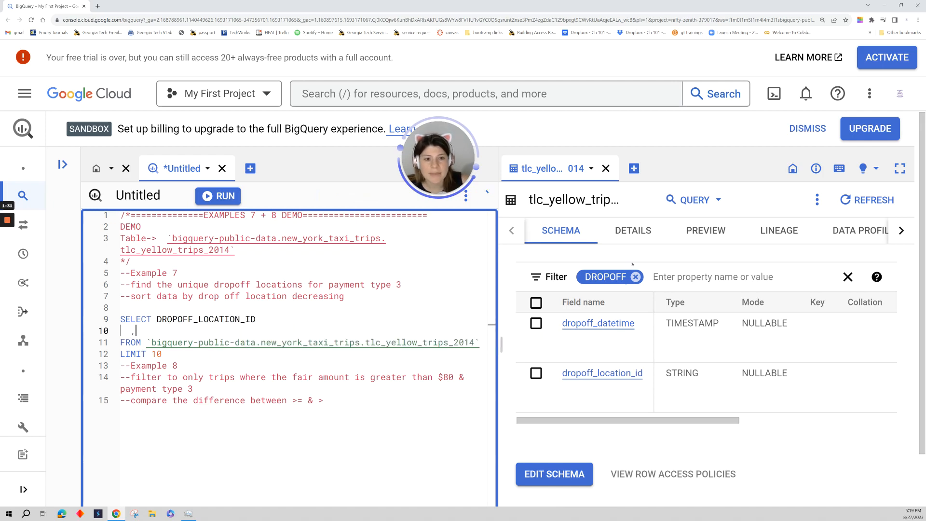
Replace the DROPOFF filter on the table schema with a filter for payment.
{"action": "left_click", "coordinate": [635, 276]}
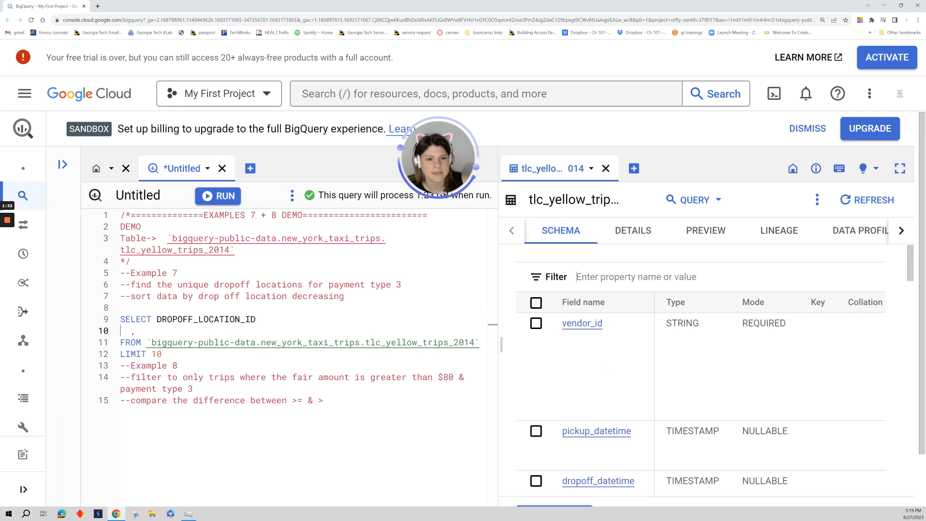
{"action": "type", "text": "payment"}
{"action": "key", "text": "Return"}
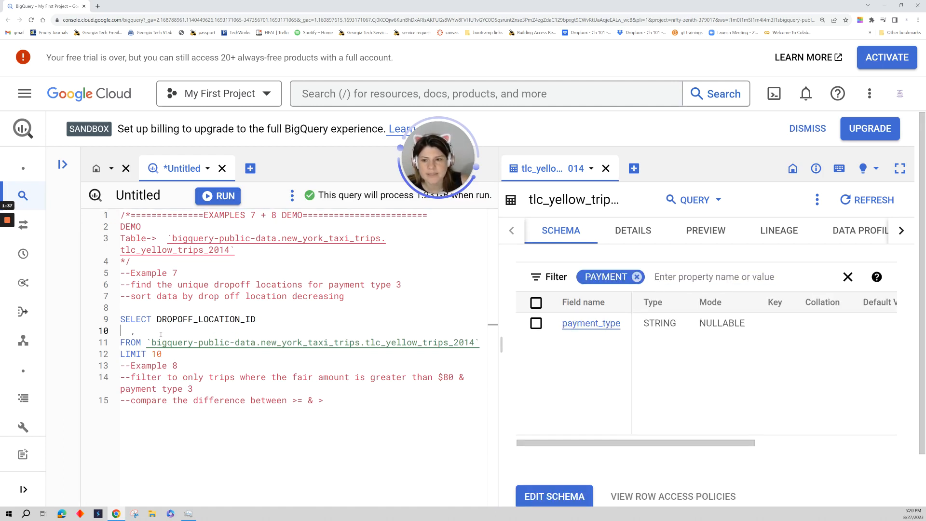
Add PAYMENT_TYPE as the second selected column in the query.
{"action": "left_click", "coordinate": [161, 334]}
{"action": "type", "text": "PYAM"}
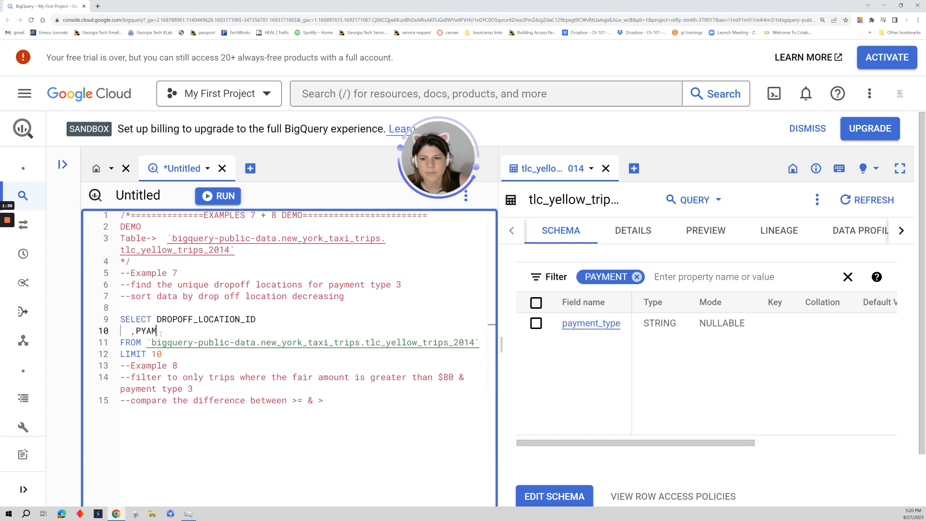
{"action": "key", "text": "BackSpace"}
{"action": "key", "text": "BackSpace"}
{"action": "key", "text": "BackSpace"}
{"action": "type", "text": "AYM"}
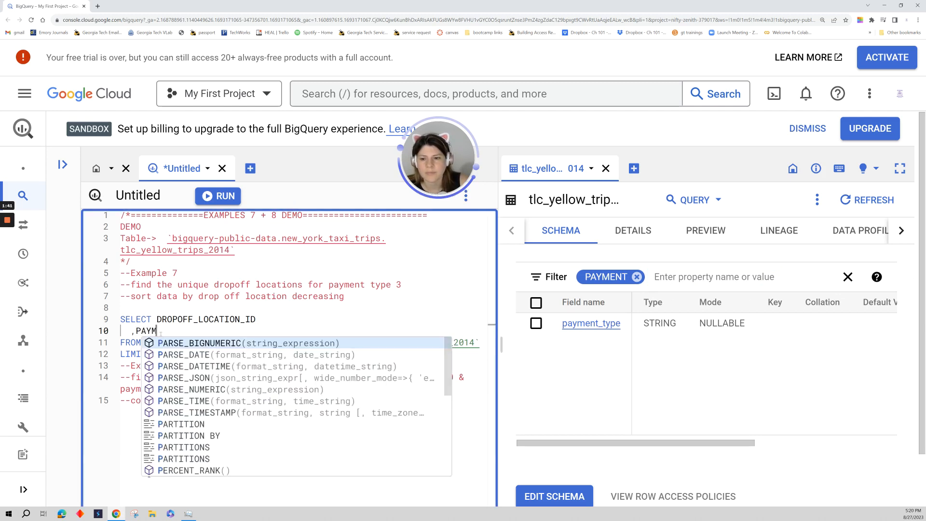
{"action": "type", "text": "ENT_TYPE"}
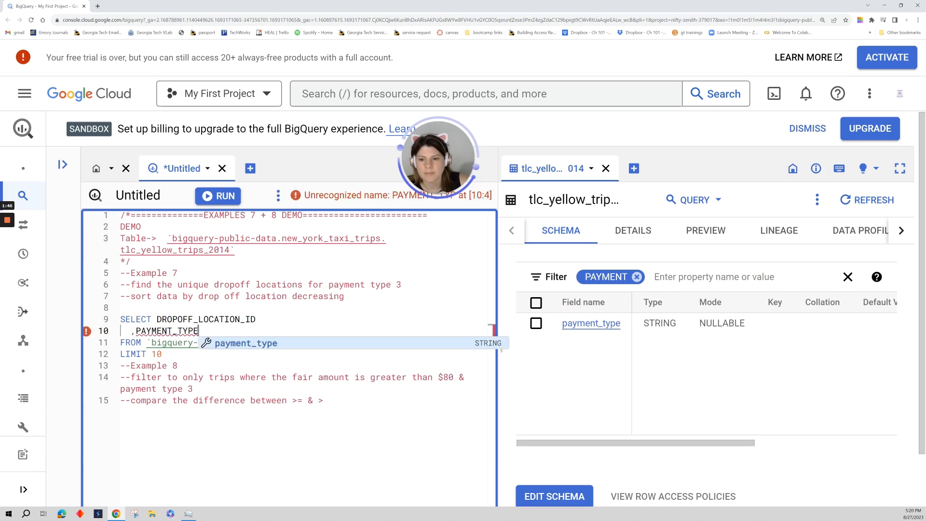
{"action": "left_click", "coordinate": [386, 355]}
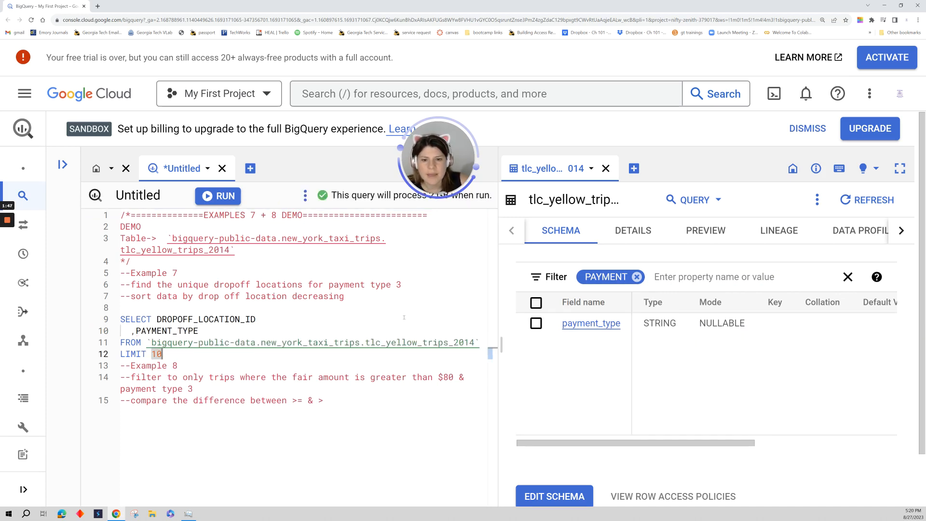
Widen the query editor and add ORDER BY DROPOFF_LOCATION_ID DESC between the FROM and LIMIT lines.
{"action": "left_click_drag", "start_coordinate": [501, 344], "coordinate": [546, 345]}
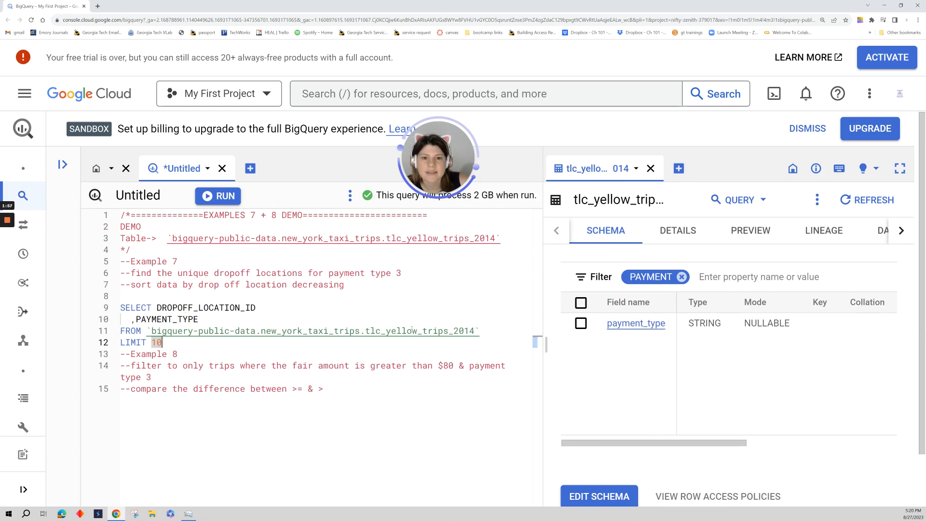
{"action": "left_click", "coordinate": [489, 333]}
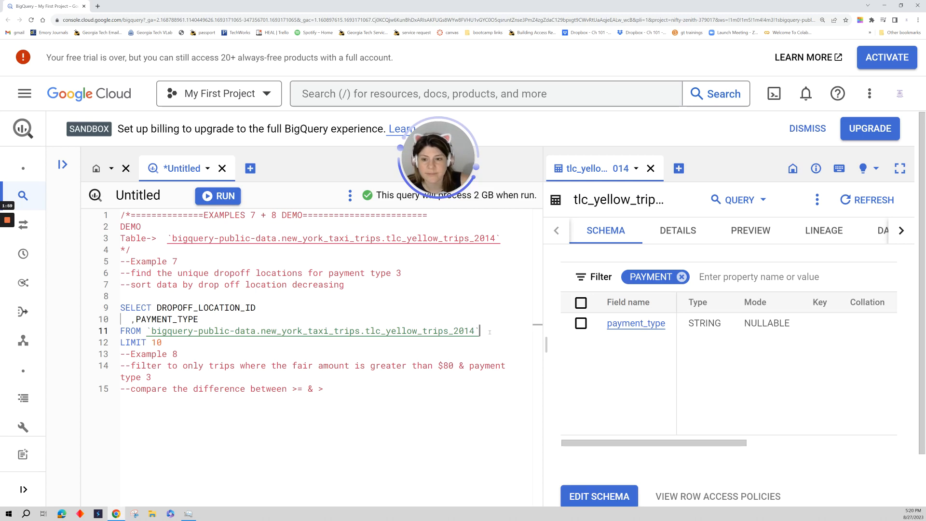
{"action": "key", "text": "Return"}
{"action": "type", "text": "ORDER BY"}
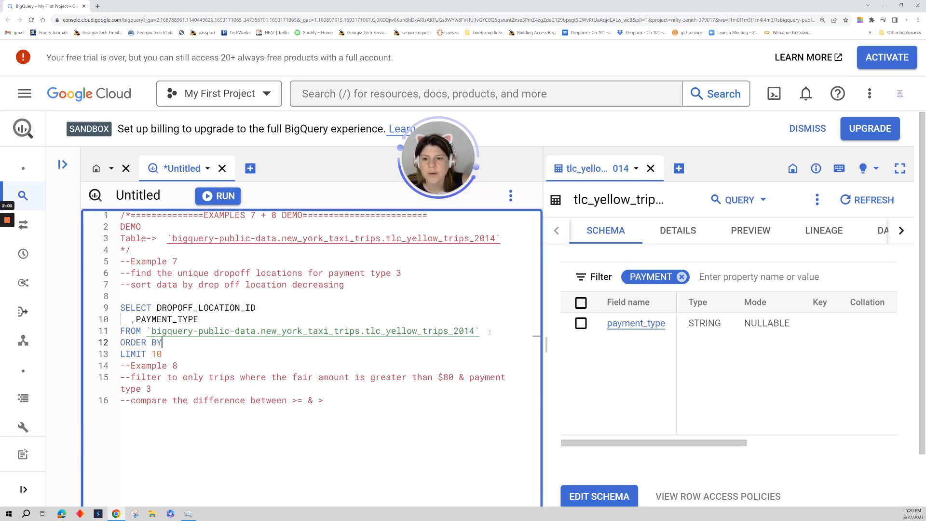
{"action": "type", "text": " DROPOFF_"}
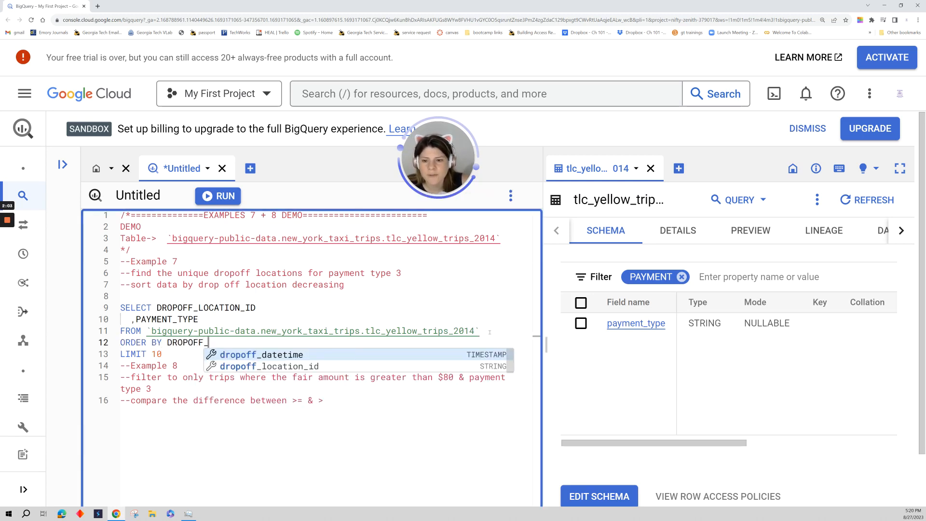
{"action": "type", "text": "LOCATION_ID DESC"}
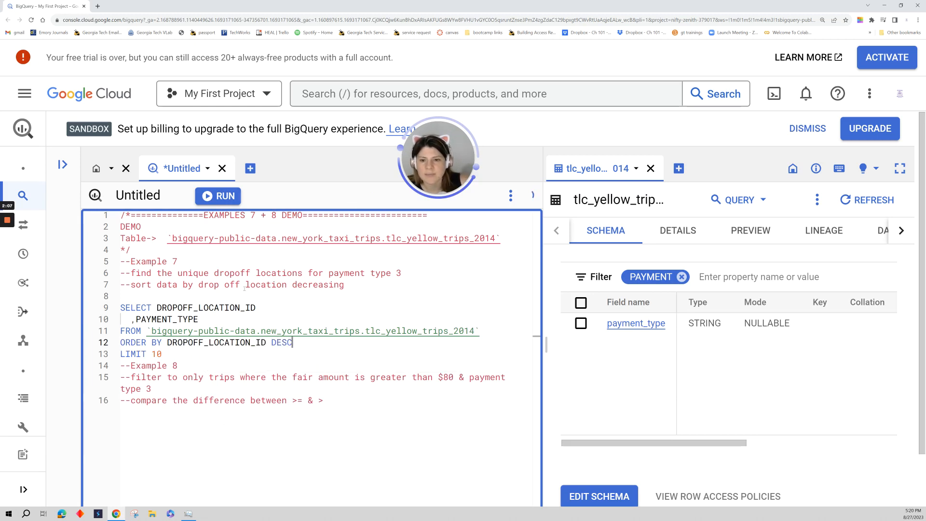
{"action": "left_click_drag", "start_coordinate": [245, 285], "coordinate": [345, 284]}
{"action": "left_click", "coordinate": [301, 343]}
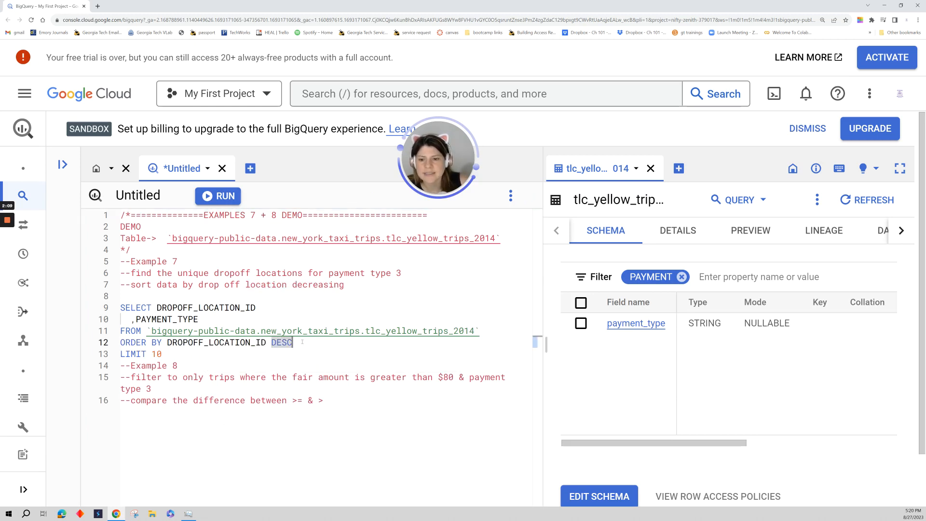
Add PAYMENT_TYPE as the second sort column in the ORDER BY clause and run the query.
{"action": "type", "text": ", PAYMENT"}
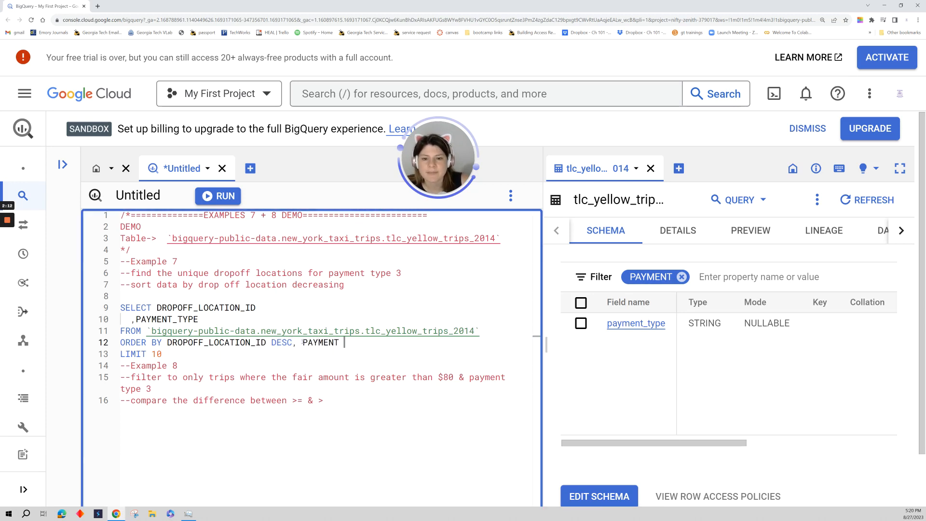
{"action": "key", "text": "BackSpace"}
{"action": "type", "text": "_TYPE"}
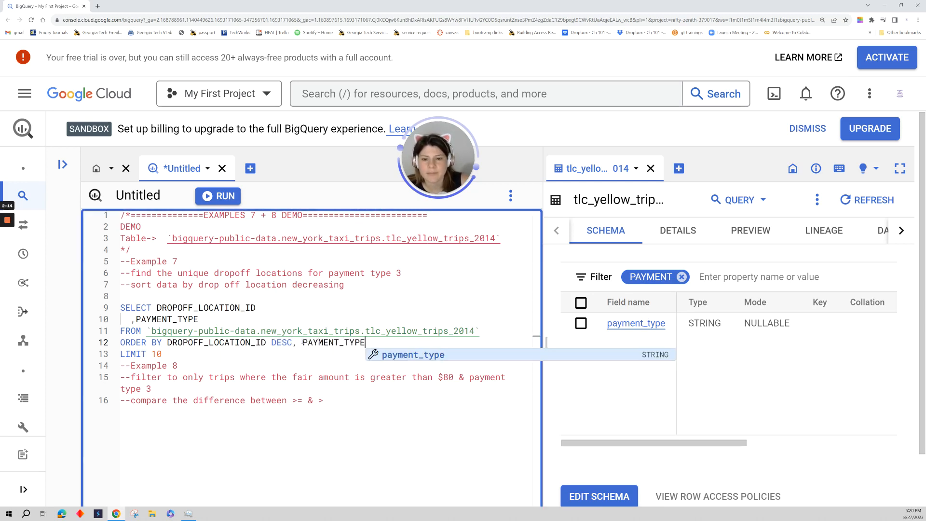
{"action": "key", "text": "ctrl+Return"}
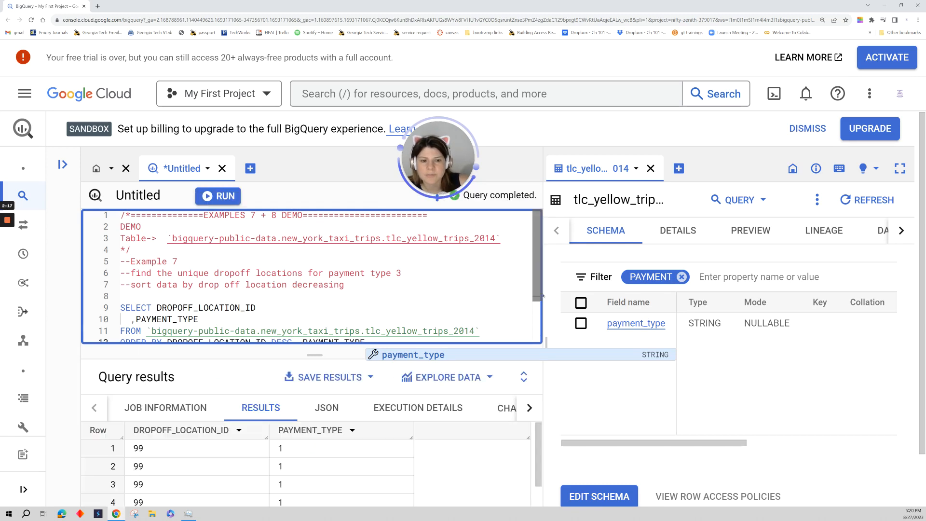
Examine the dropoff location and payment type values in the query results.
{"action": "left_click_drag", "start_coordinate": [328, 356], "coordinate": [328, 290]}
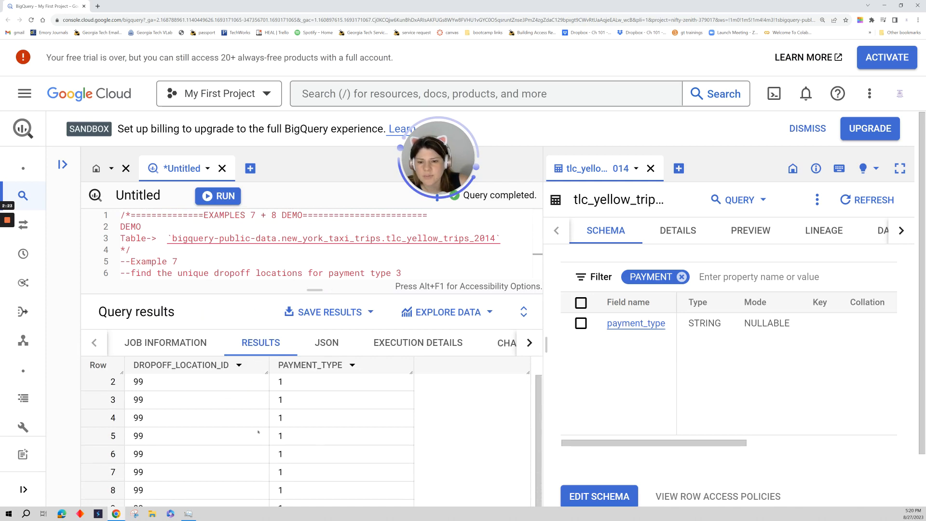
{"action": "scroll", "coordinate": [265, 435], "scroll_direction": "up", "scroll_amount": 1}
{"action": "left_click_drag", "start_coordinate": [241, 289], "coordinate": [241, 359]}
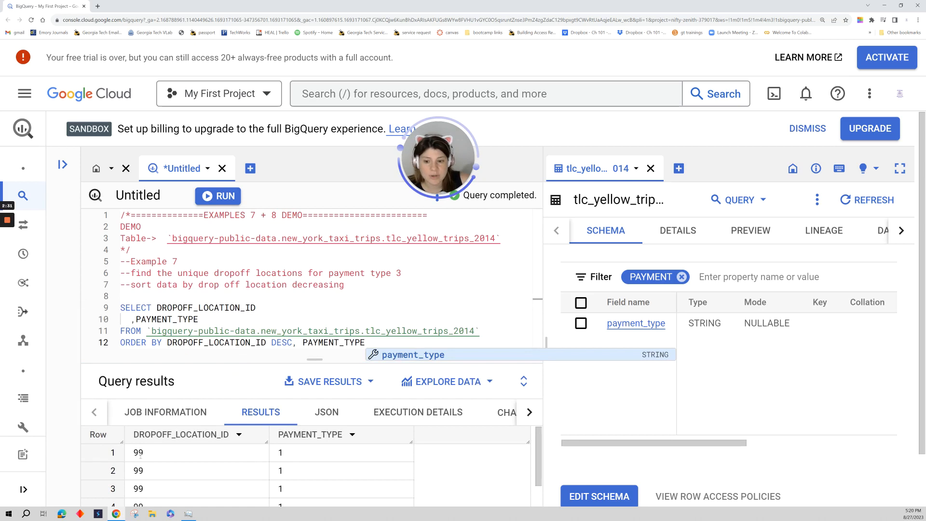
{"action": "double_click", "coordinate": [162, 459]}
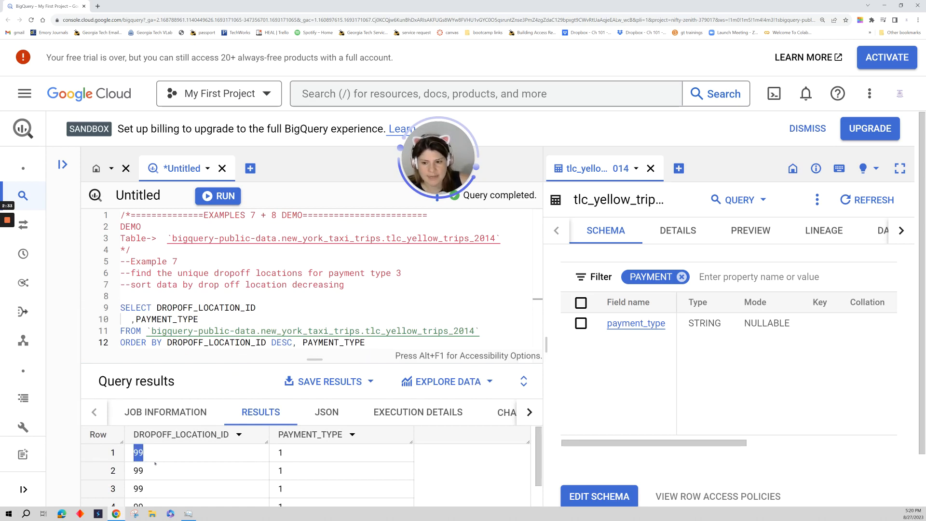
{"action": "double_click", "coordinate": [295, 456]}
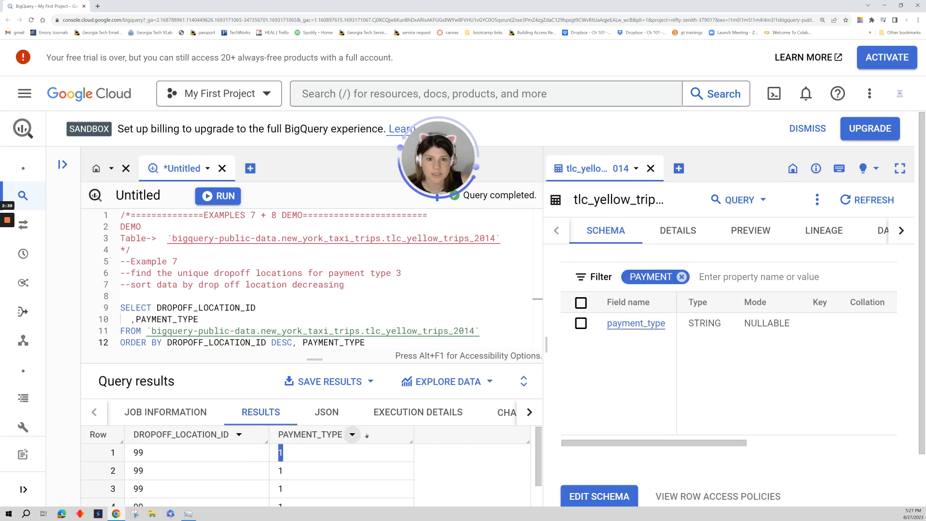
Add DISTINCT before DROPOFF_LOCATION_ID in the SELECT clause, rerun the query and enlarge the results area.
{"action": "left_click", "coordinate": [157, 307]}
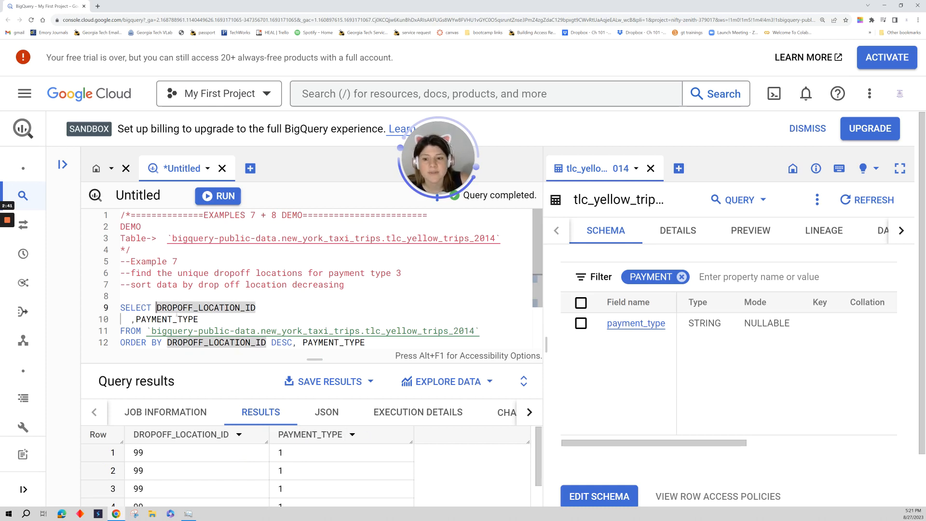
{"action": "type", "text": "DISTINCT"}
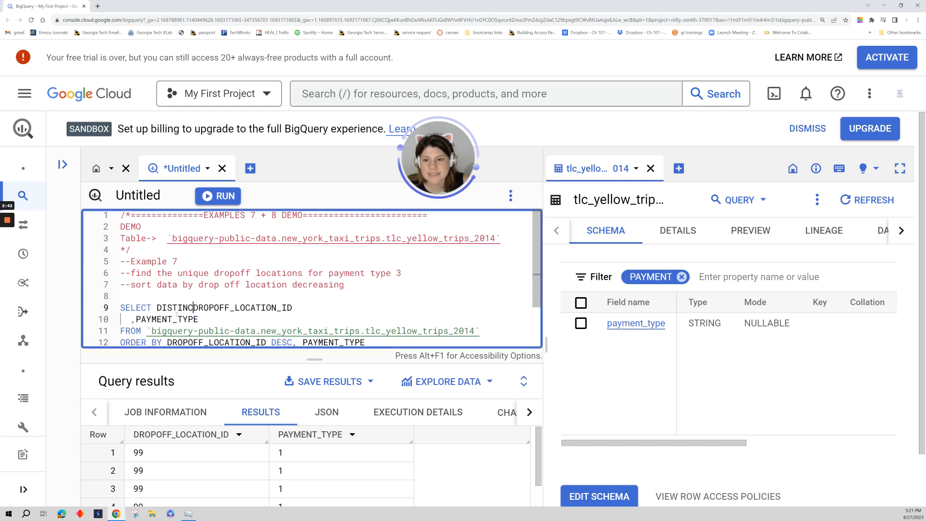
{"action": "key", "text": "ctrl+Return"}
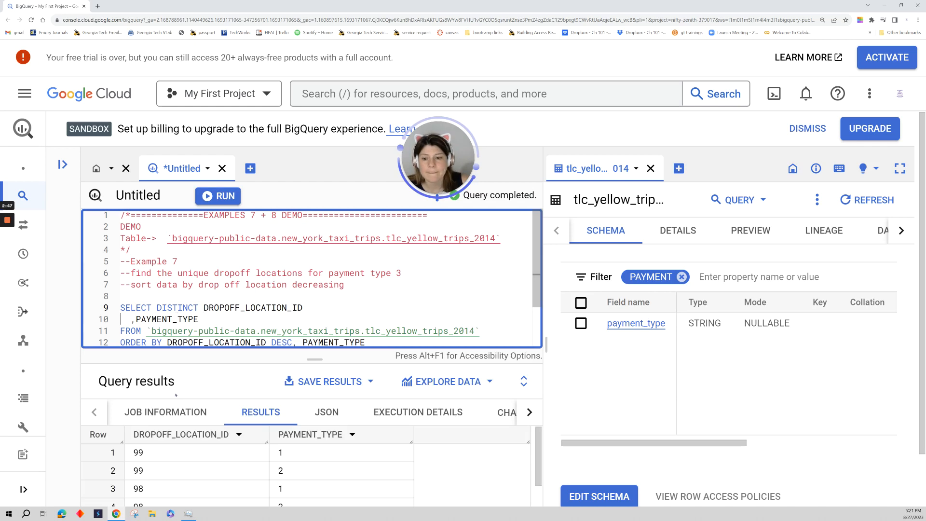
{"action": "left_click_drag", "start_coordinate": [315, 359], "coordinate": [314, 273]}
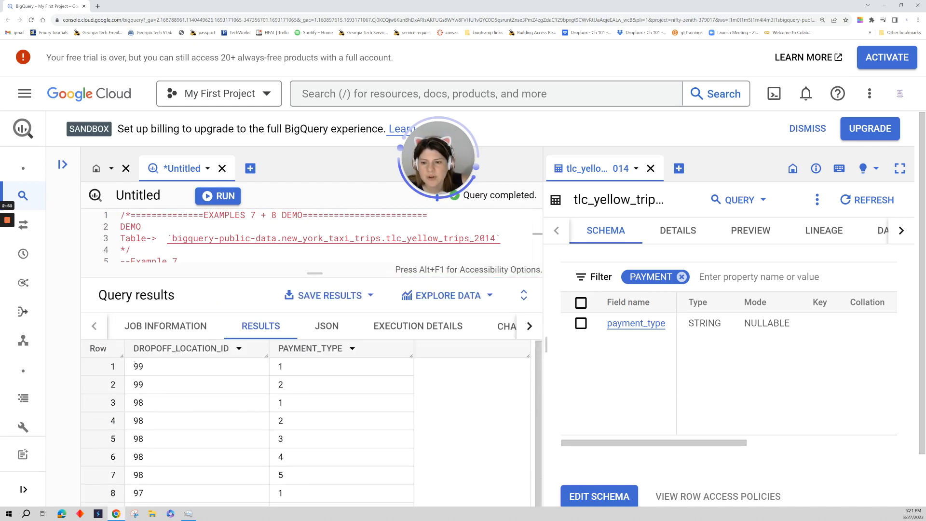
Examine the distinct dropoff location and payment type combinations in the query results, particularly the rows with payment type 3.
{"action": "left_click_drag", "start_coordinate": [134, 365], "coordinate": [149, 382]}
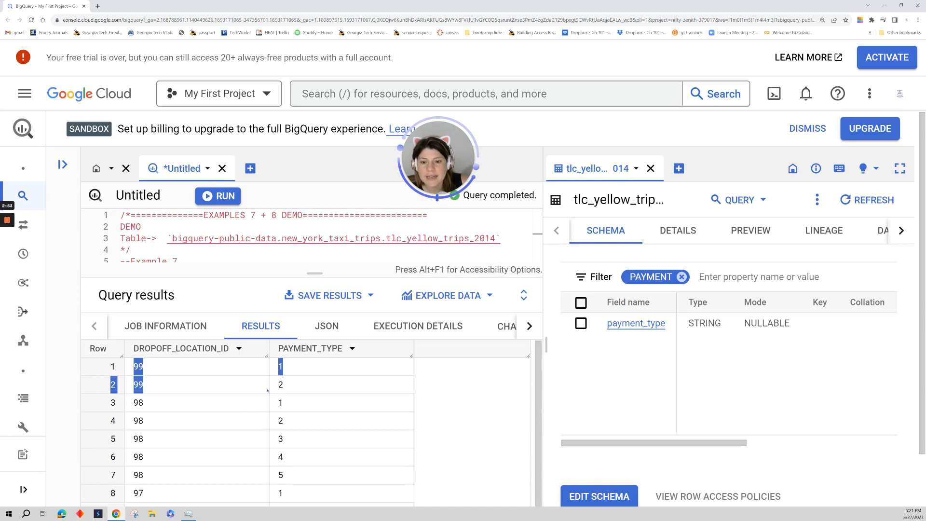
{"action": "left_click", "coordinate": [289, 382]}
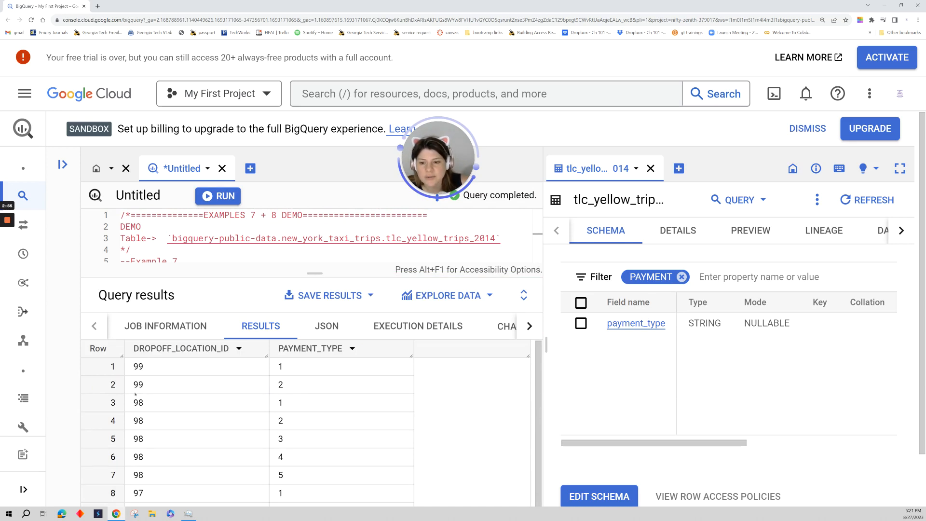
{"action": "left_click_drag", "start_coordinate": [137, 403], "coordinate": [148, 410]}
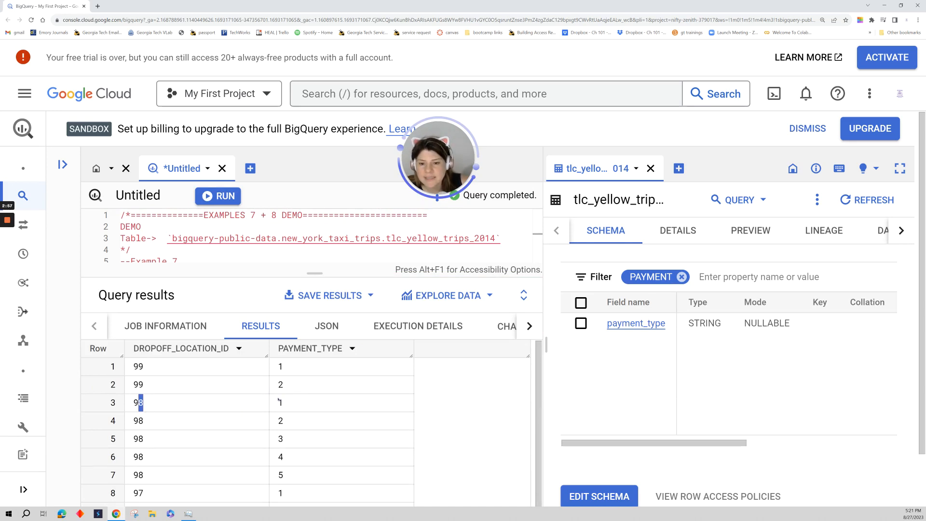
{"action": "left_click", "coordinate": [280, 421]}
{"action": "scroll", "coordinate": [289, 426], "scroll_direction": "down", "scroll_amount": 2}
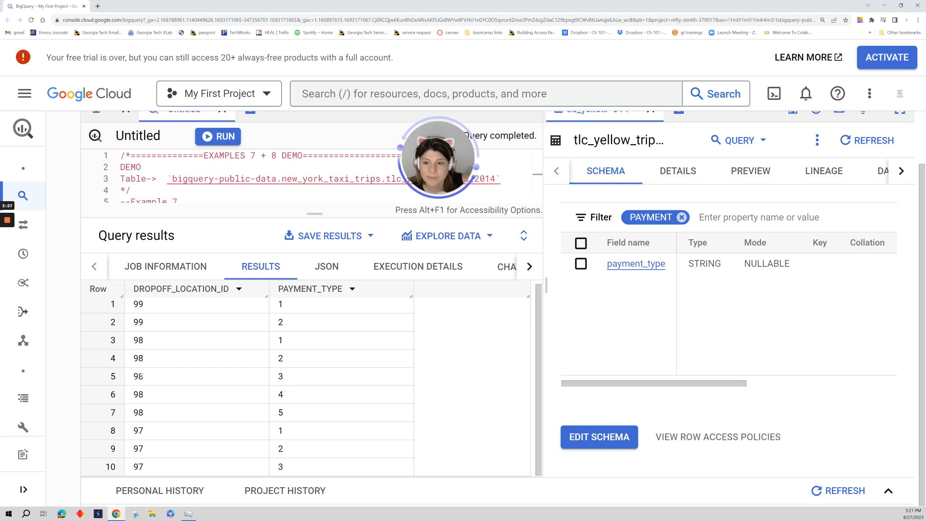
{"action": "left_click_drag", "start_coordinate": [138, 376], "coordinate": [288, 380]}
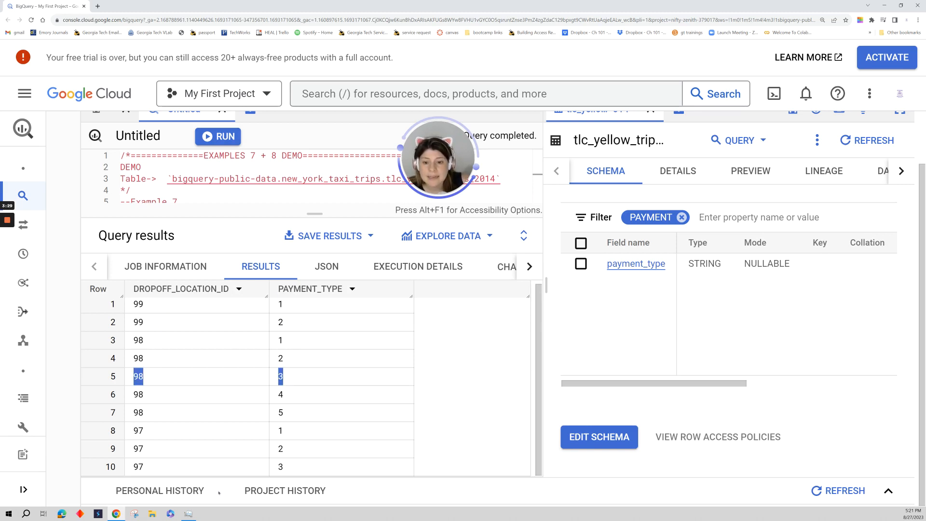
{"action": "left_click_drag", "start_coordinate": [139, 466], "coordinate": [301, 467]}
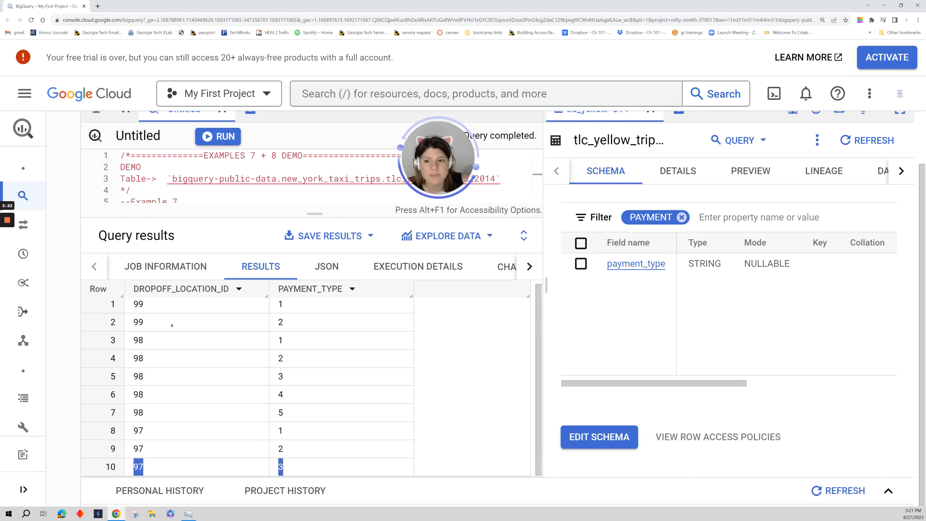
Enlarge the query editor and add the condition WHERE PAYMENT_TYPE = 3 between the FROM and ORDER BY lines.
{"action": "left_click_drag", "start_coordinate": [314, 214], "coordinate": [315, 313]}
{"action": "left_click", "coordinate": [420, 282]}
{"action": "left_click", "coordinate": [483, 271]}
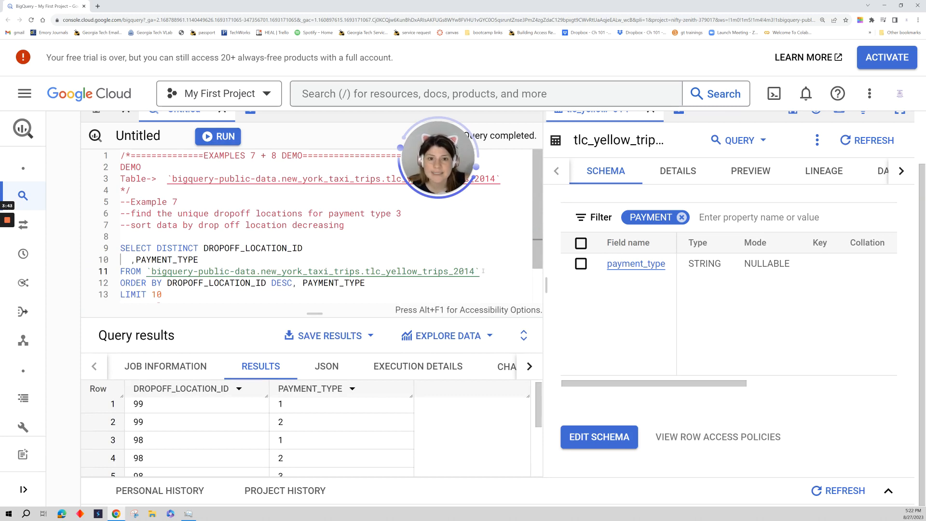
{"action": "key", "text": "Return"}
{"action": "type", "text": "WHER"}
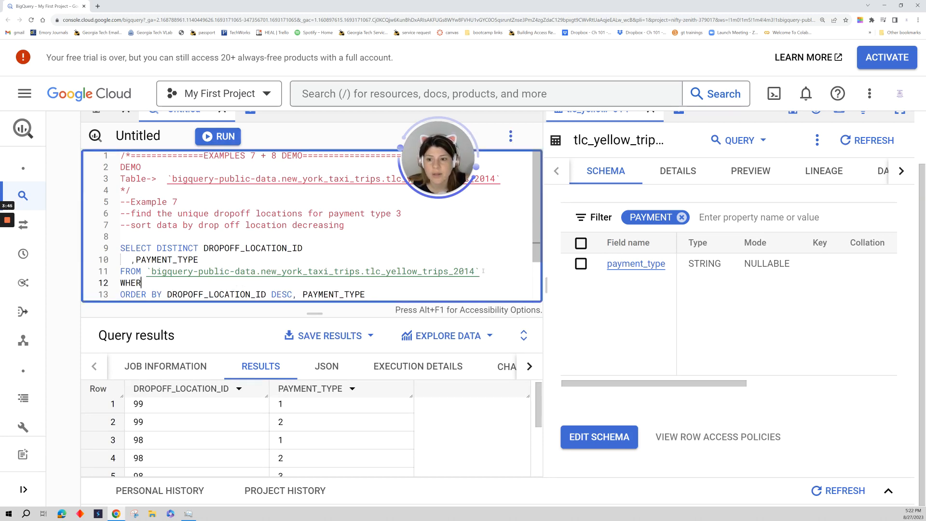
{"action": "type", "text": "E DROPO"}
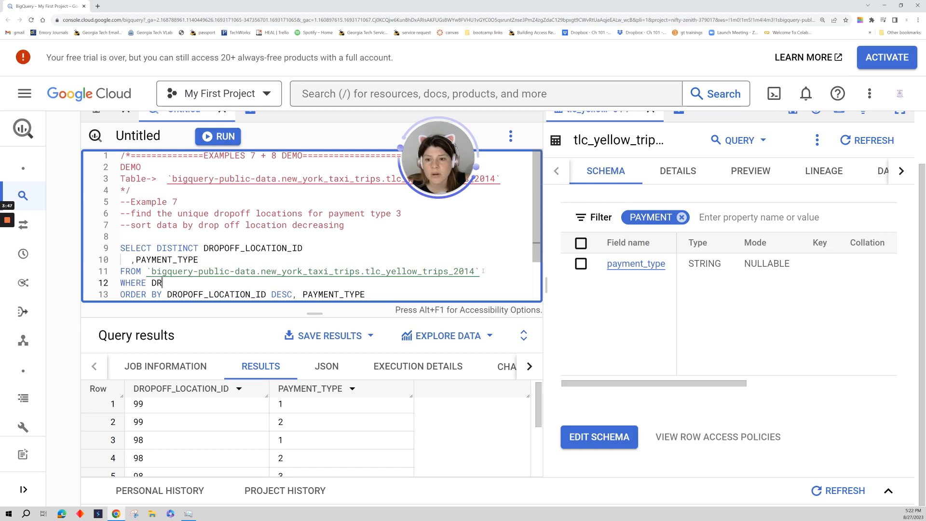
{"action": "key", "text": "BackSpace"}
{"action": "key", "text": "BackSpace"}
{"action": "key", "text": "BackSpace"}
{"action": "key", "text": "BackSpace"}
{"action": "key", "text": "BackSpace"}
{"action": "type", "text": "PAYMENT_TYPE"}
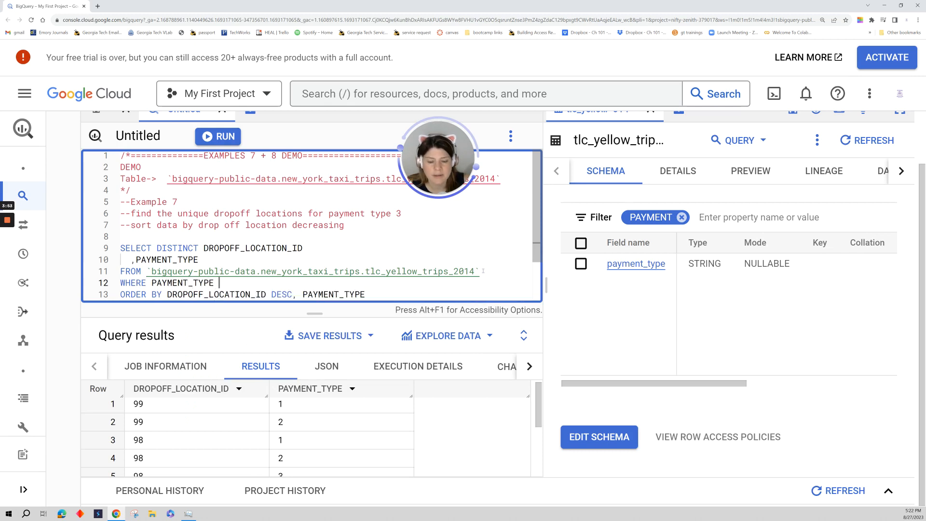
{"action": "type", "text": " = "}
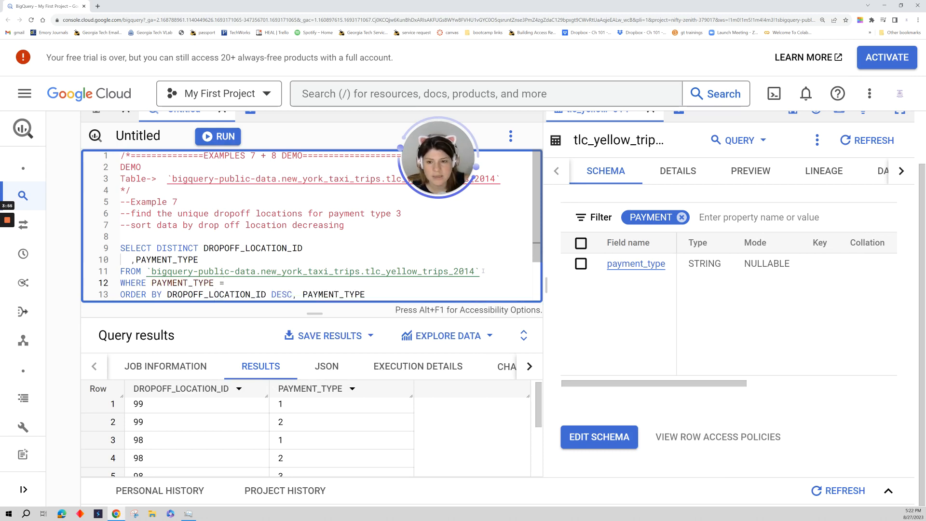
{"action": "type", "text": "3"}
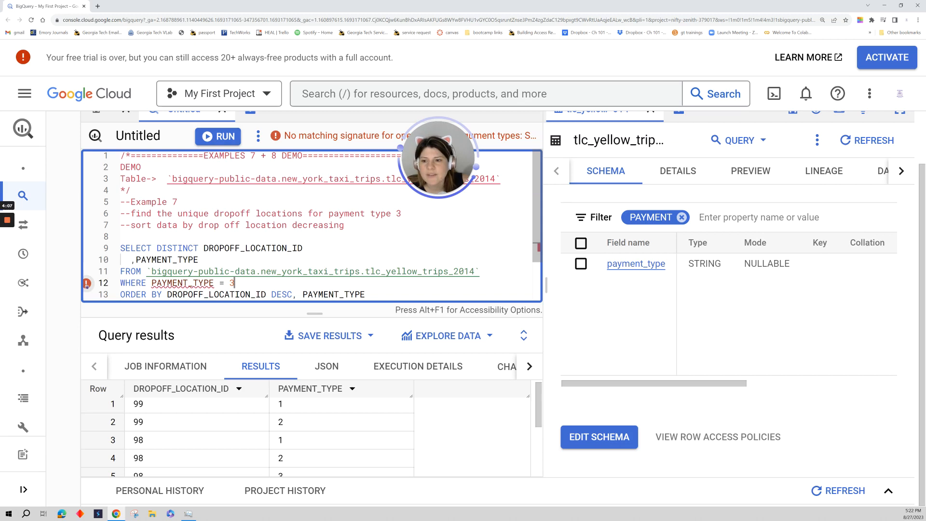
Read the error on the WHERE line, enclose the 3 in single quotes to make it a string, and run the query.
{"action": "mouse_move", "coordinate": [87, 285]}
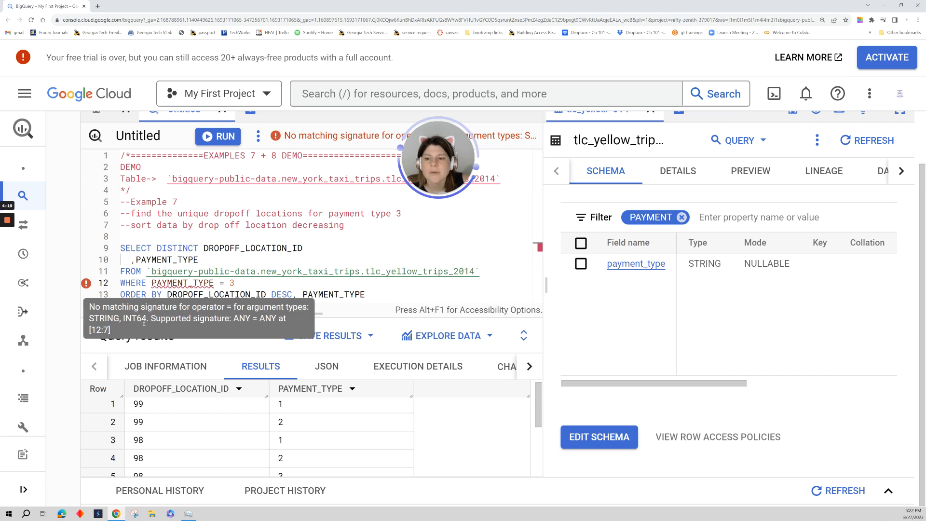
{"action": "mouse_move", "coordinate": [150, 282]}
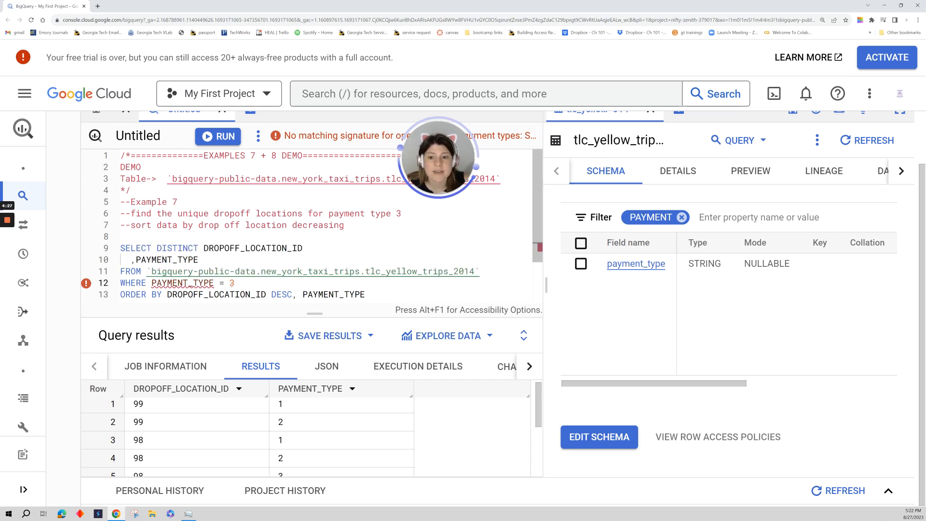
{"action": "left_click_drag", "start_coordinate": [229, 283], "coordinate": [235, 283]}
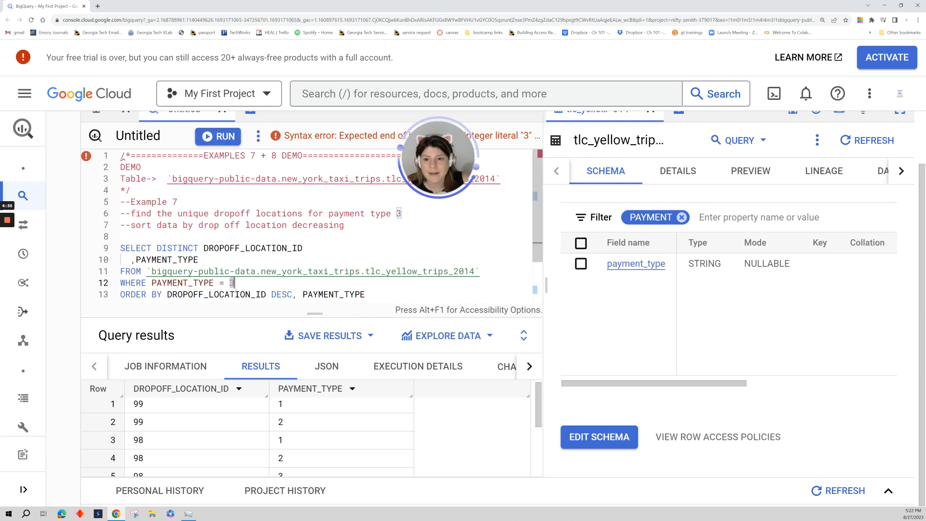
{"action": "left_click", "coordinate": [270, 282]}
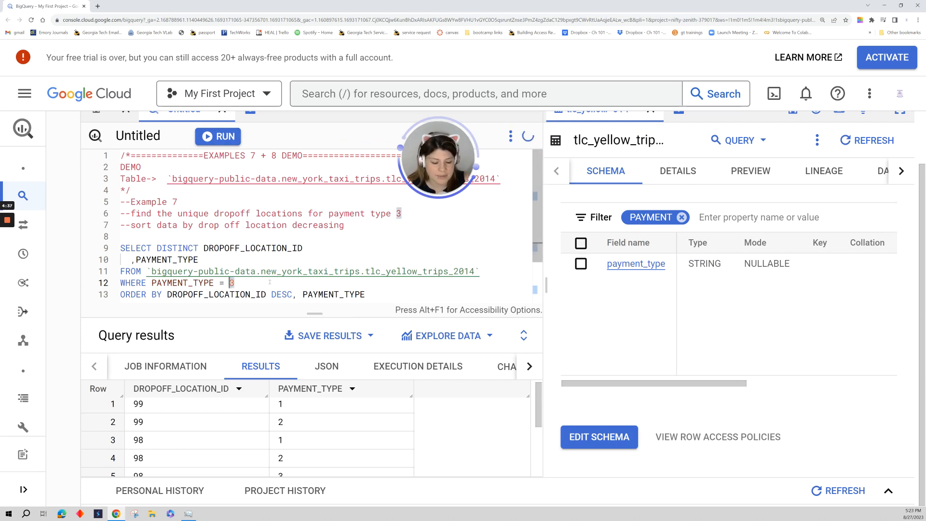
{"action": "key", "text": "Left"}
{"action": "type", "text": "'"}
{"action": "key", "text": "Right"}
{"action": "type", "text": "'"}
{"action": "key", "text": "ctrl+Return"}
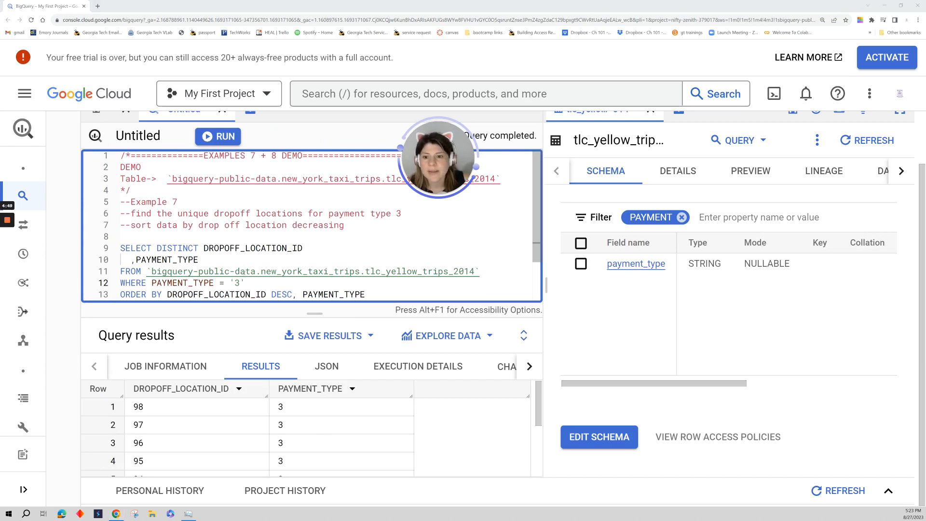
Check the order of the dropoff location IDs throughout the filtered results, from the first row to the last.
{"action": "left_click_drag", "start_coordinate": [132, 407], "coordinate": [155, 410]}
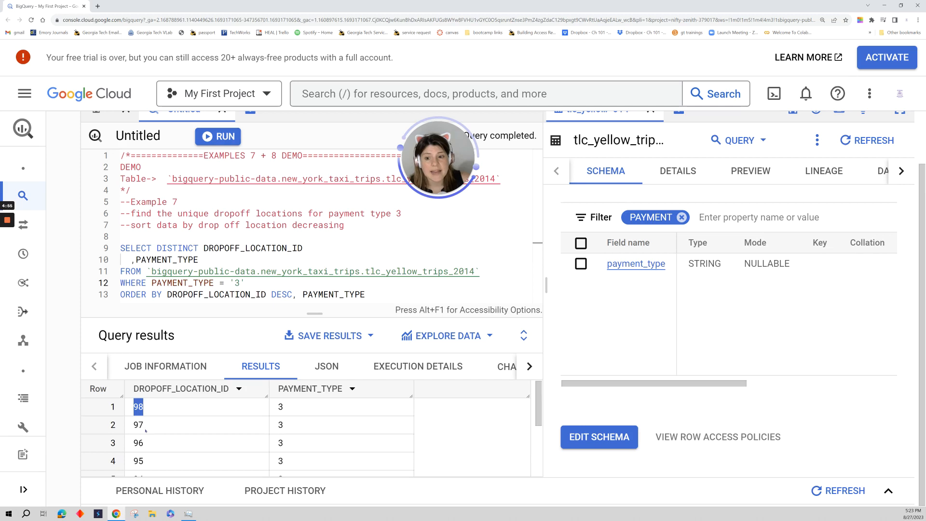
{"action": "scroll", "coordinate": [207, 440], "scroll_direction": "down", "scroll_amount": 3}
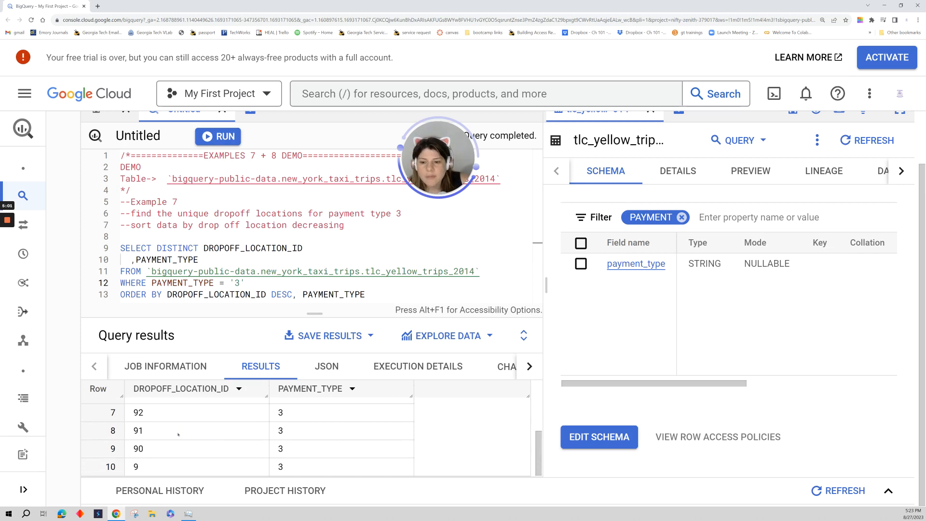
{"action": "scroll", "coordinate": [162, 433], "scroll_direction": "up", "scroll_amount": 2}
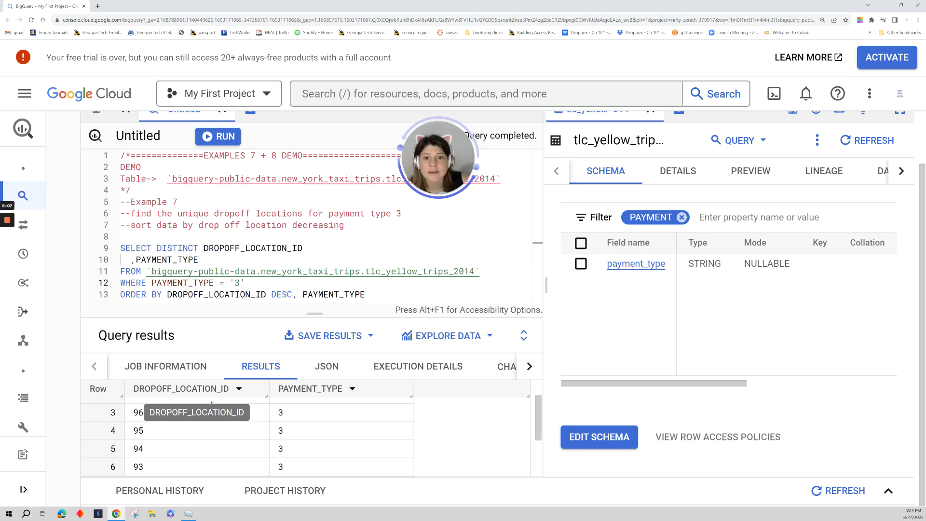
{"action": "scroll", "coordinate": [183, 461], "scroll_direction": "up", "scroll_amount": 1}
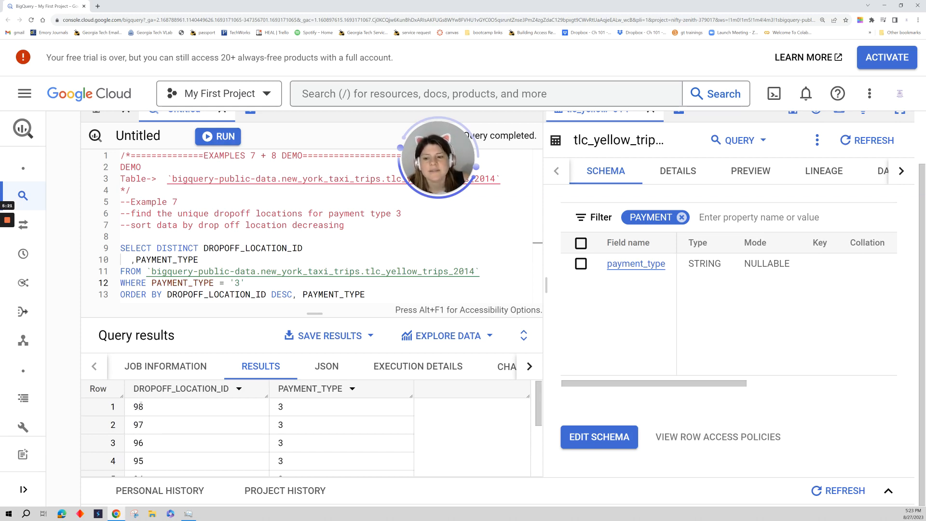
{"action": "scroll", "coordinate": [151, 456], "scroll_direction": "down", "scroll_amount": 3}
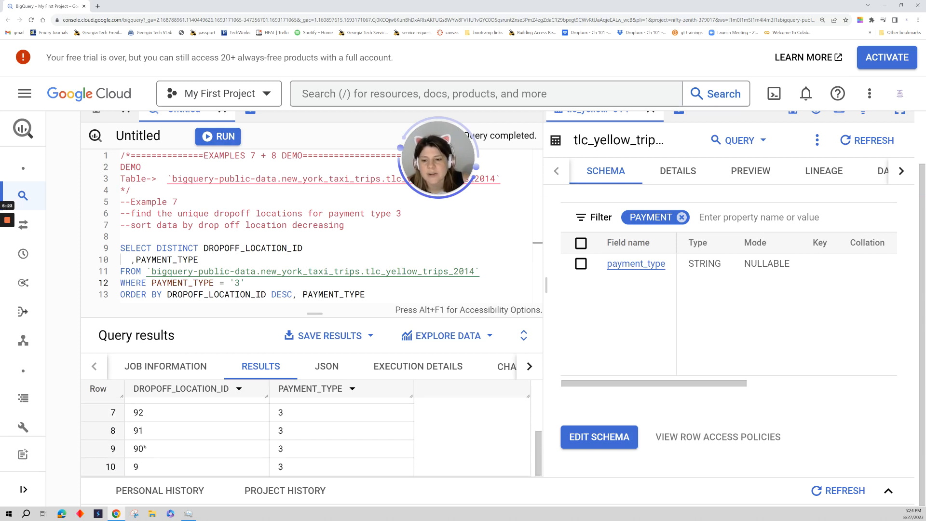
{"action": "left_click_drag", "start_coordinate": [135, 432], "coordinate": [147, 466]}
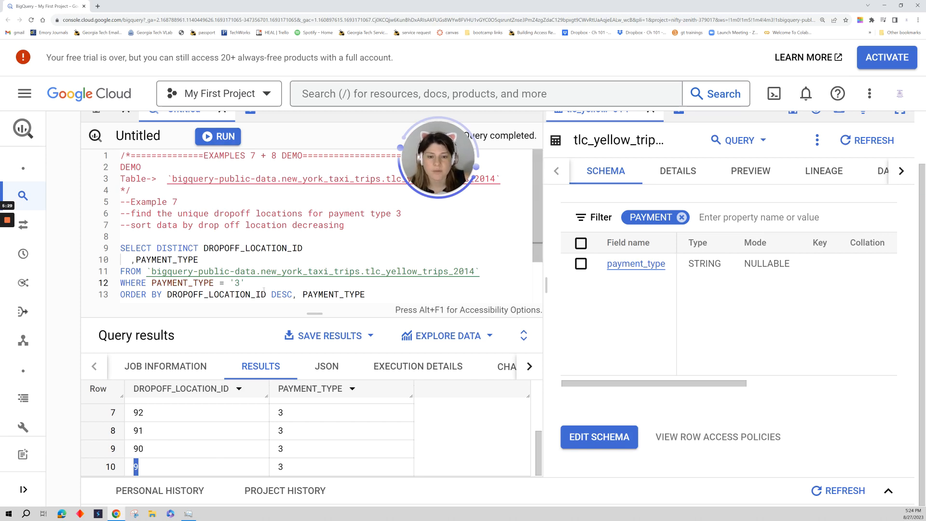
Copy the whole Example 7 query, comment it out, and insert blank lines between it and the Example 8 heading.
{"action": "left_click", "coordinate": [365, 251]}
{"action": "scroll", "coordinate": [350, 236], "scroll_direction": "down", "scroll_amount": 1}
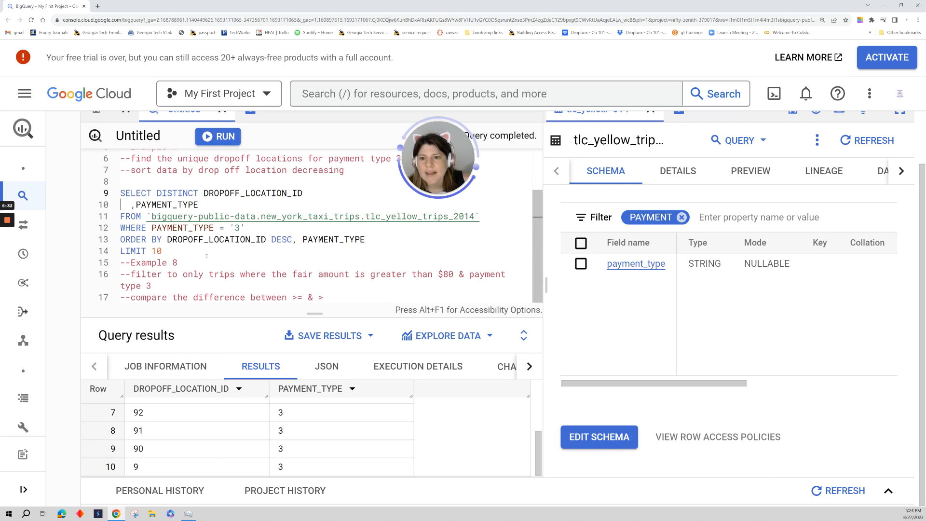
{"action": "left_click_drag", "start_coordinate": [196, 250], "coordinate": [122, 193]}
{"action": "key", "text": "ctrl+c"}
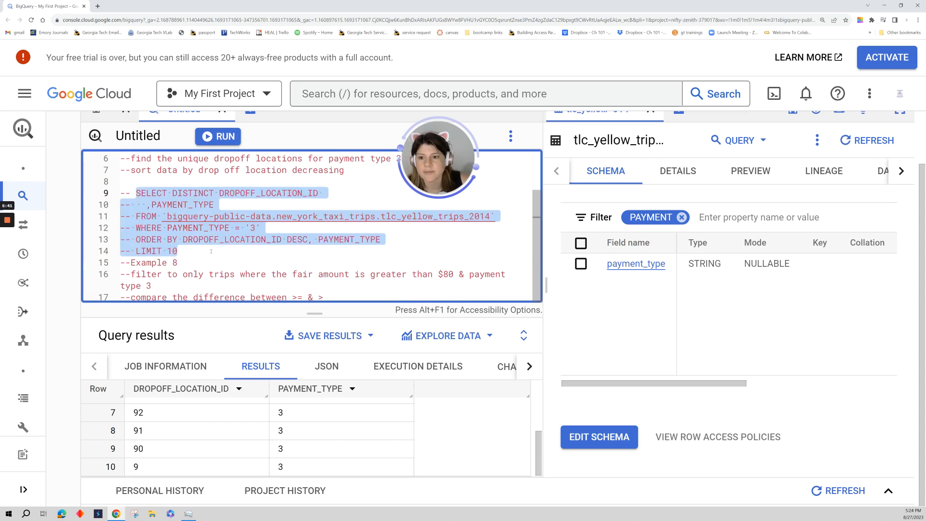
{"action": "key", "text": "ctrl+slash"}
{"action": "left_click", "coordinate": [196, 254]}
{"action": "key", "text": "Return"}
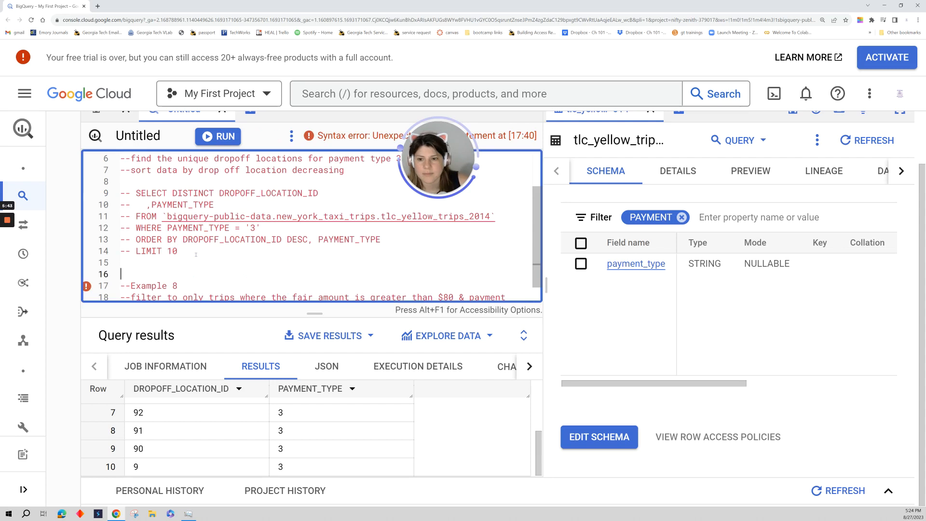
{"action": "key", "text": "Return"}
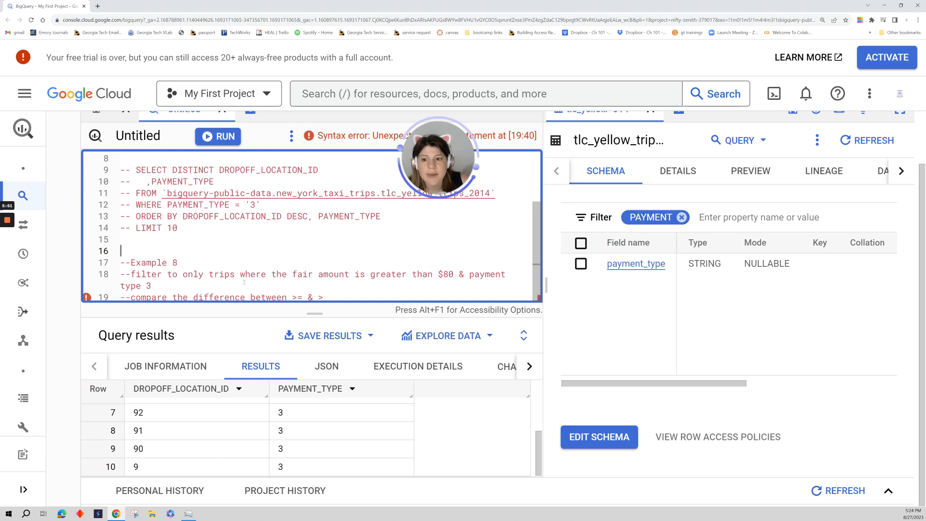
Paste the copied query below the Example 8 comments and insert a new line after its WHERE condition.
{"action": "left_click", "coordinate": [323, 297]}
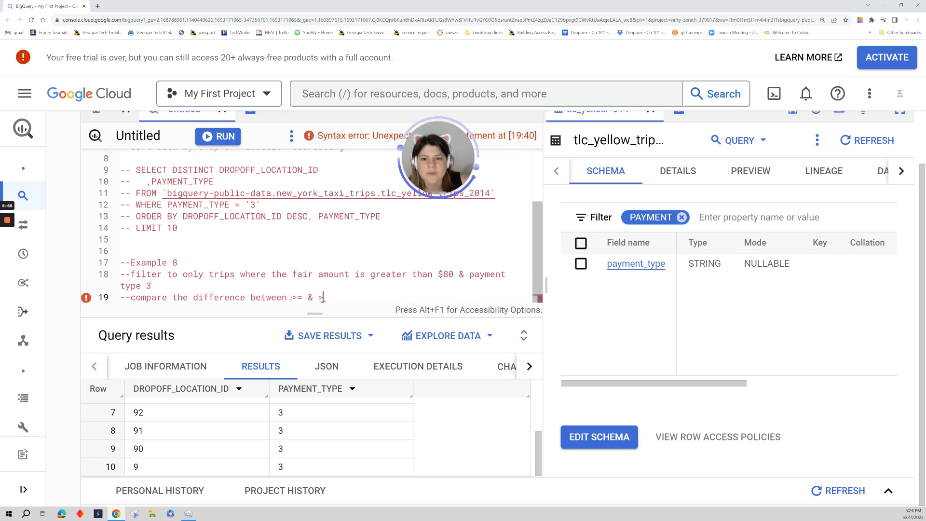
{"action": "left_click_drag", "start_coordinate": [292, 297], "coordinate": [307, 298]}
{"action": "left_click", "coordinate": [323, 297]}
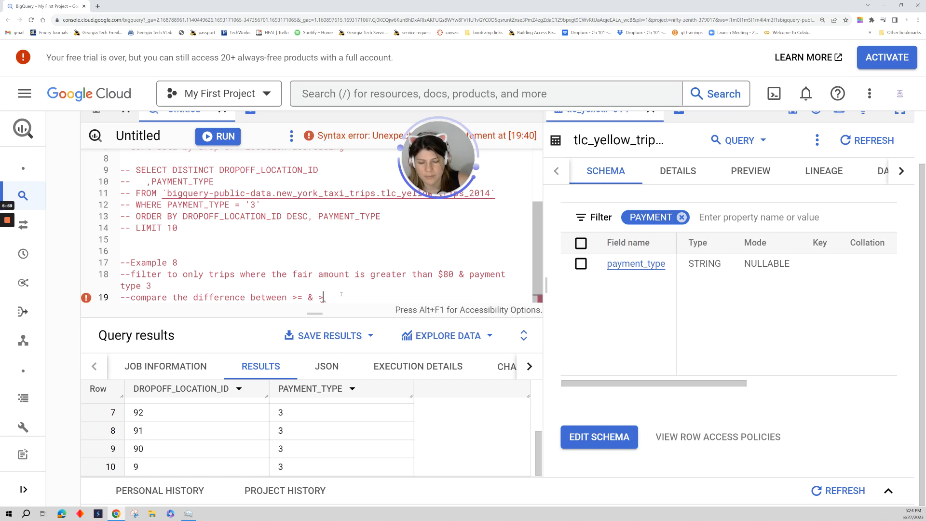
{"action": "key", "text": "Return"}
{"action": "key", "text": "Return"}
{"action": "key", "text": "ctrl+v"}
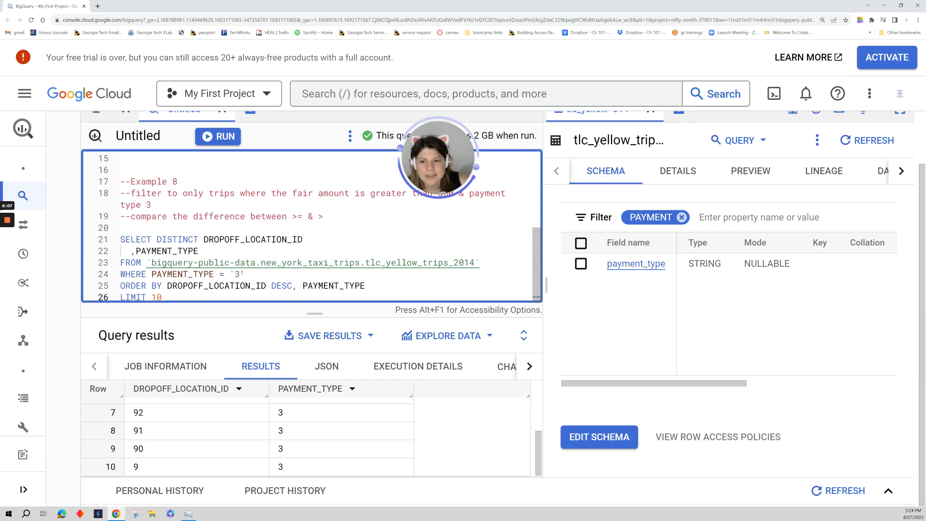
{"action": "left_click", "coordinate": [254, 275]}
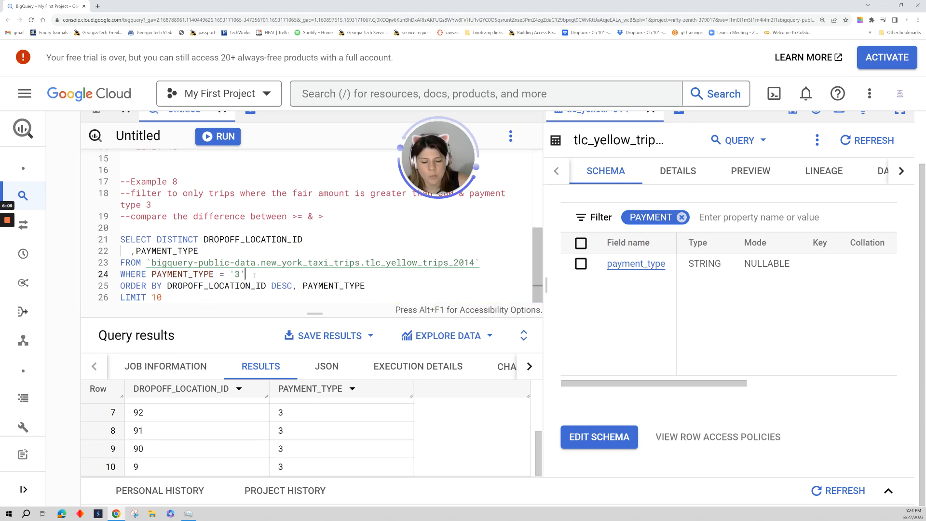
{"action": "key", "text": "Return"}
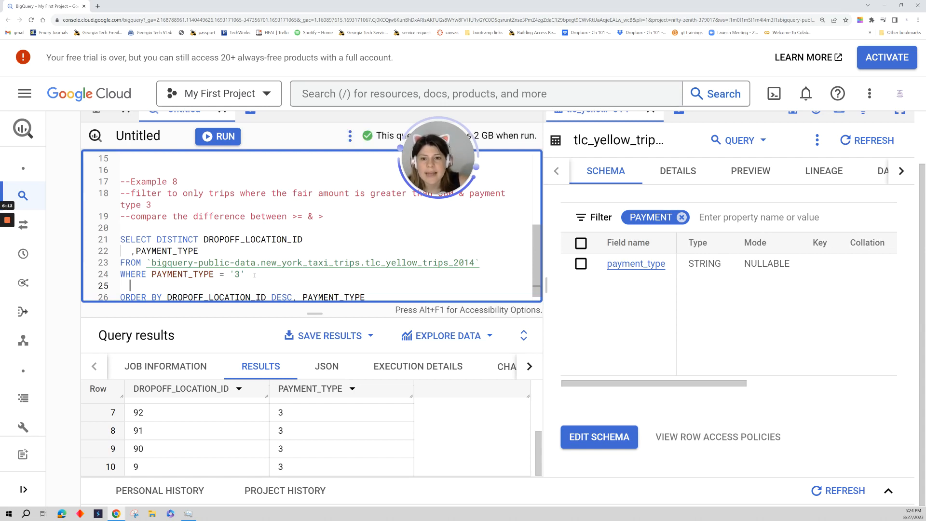
Replace the PAYMENT filter on the table schema with AMOUNT and look through the matching fields.
{"action": "left_click", "coordinate": [681, 217]}
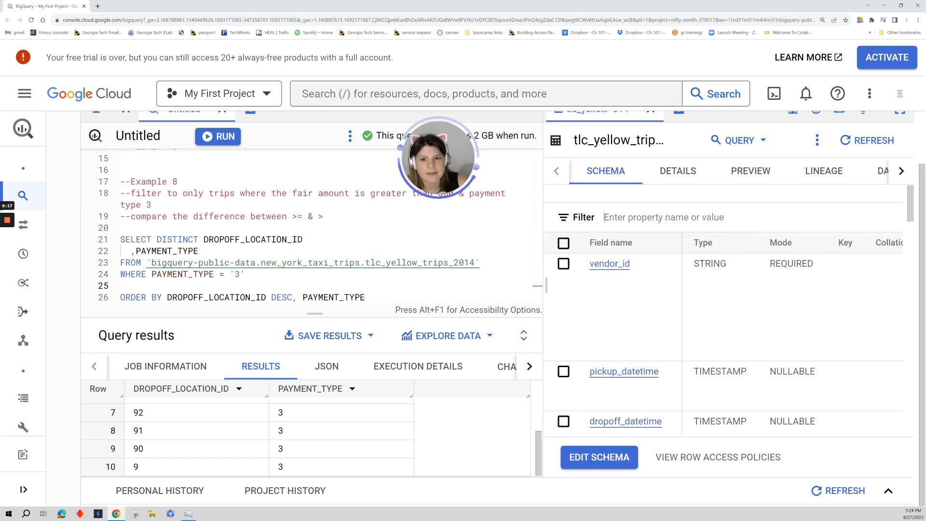
{"action": "left_click", "coordinate": [659, 218]}
{"action": "type", "text": "AMOUNT"}
{"action": "key", "text": "Return"}
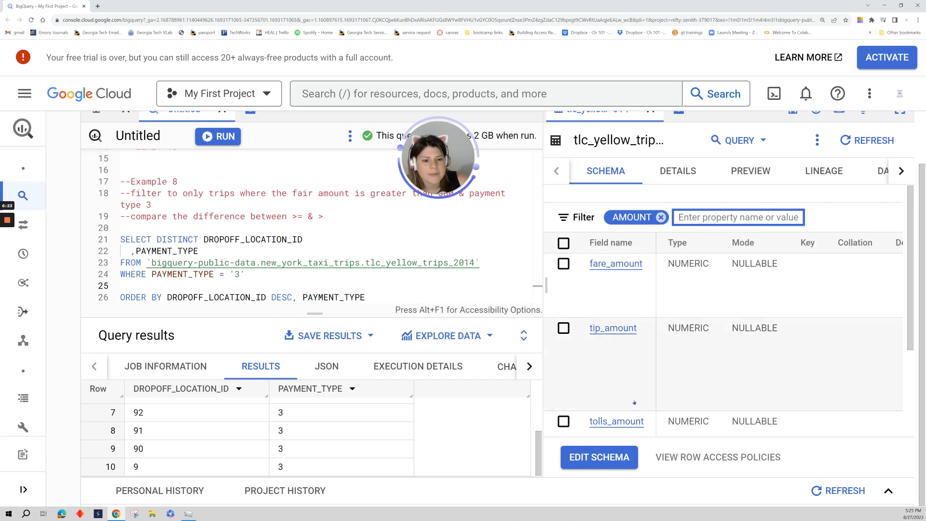
{"action": "scroll", "coordinate": [627, 409], "scroll_direction": "down", "scroll_amount": 1}
{"action": "scroll", "coordinate": [626, 410], "scroll_direction": "up", "scroll_amount": 1}
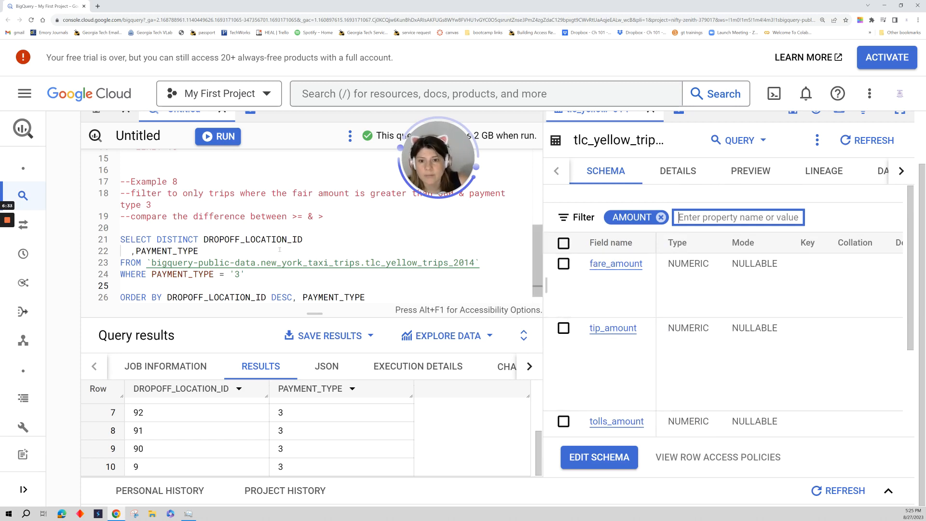
Start a second WHERE condition, AND FARE_AMOUNT, on a new line below the PAYMENT_TYPE condition of the Example 8 query.
{"action": "left_click", "coordinate": [258, 276]}
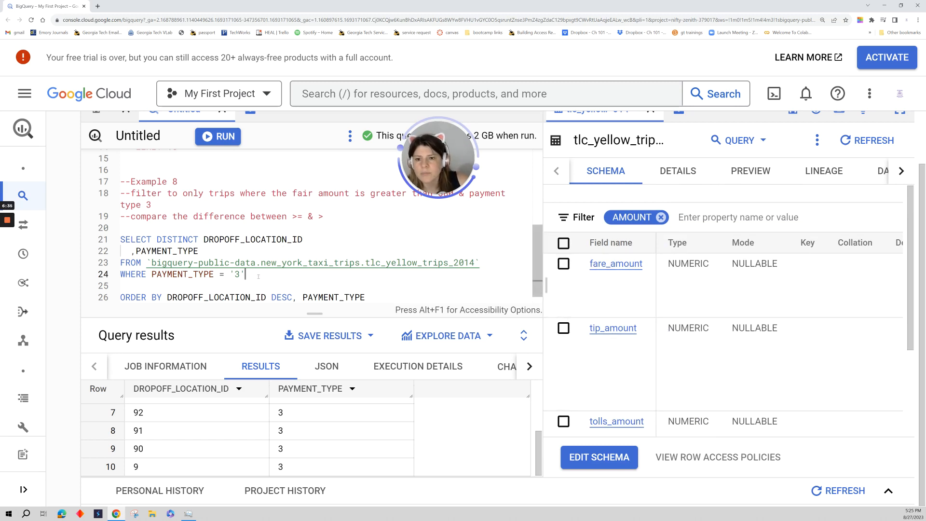
{"action": "key", "text": "Return"}
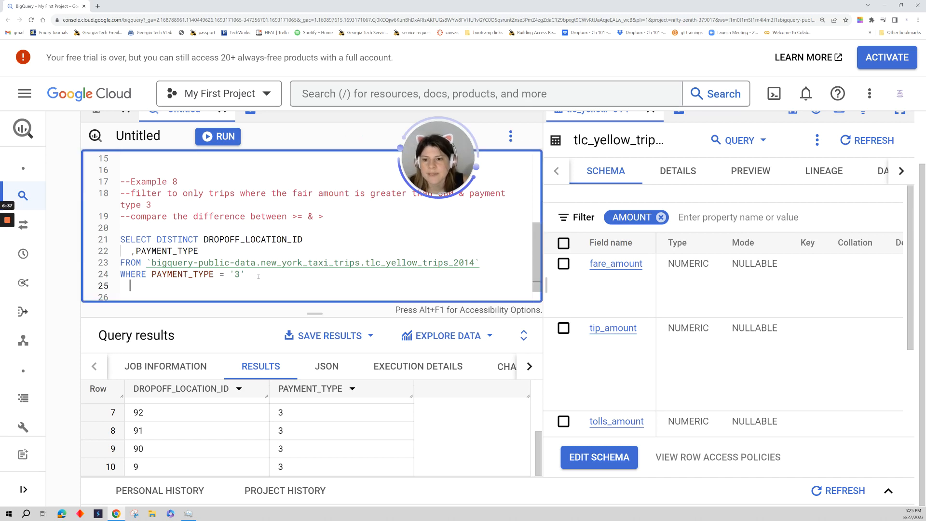
{"action": "type", "text": "AND"}
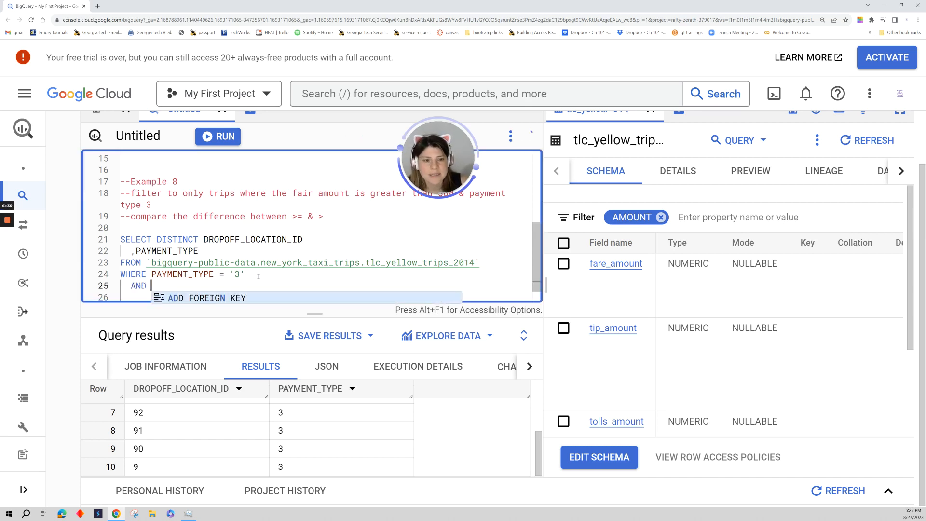
{"action": "type", "text": " FARE_AMOUNT"}
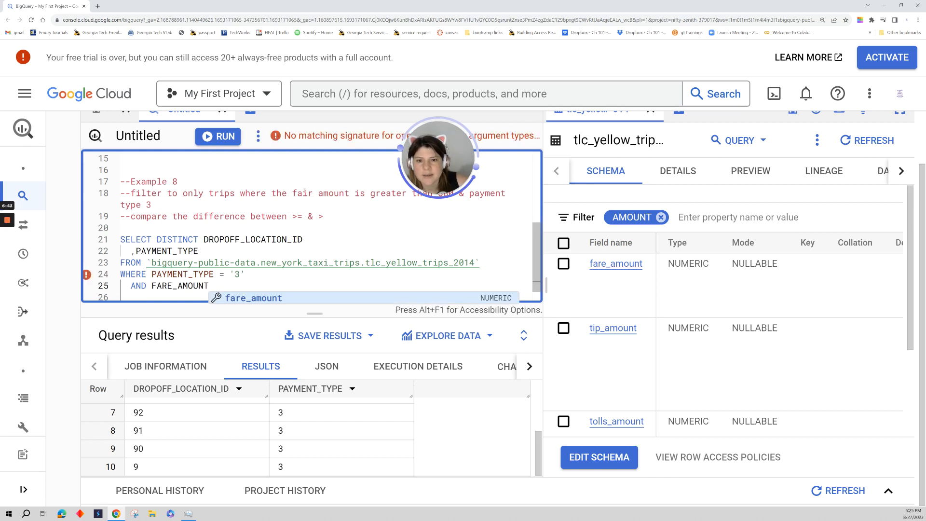
Correct "fair" to FARE in the Example 8 comment and complete the FARE_AMOUNT condition with > 80.
{"action": "double_click", "coordinate": [303, 193]}
{"action": "type", "text": "FARE"}
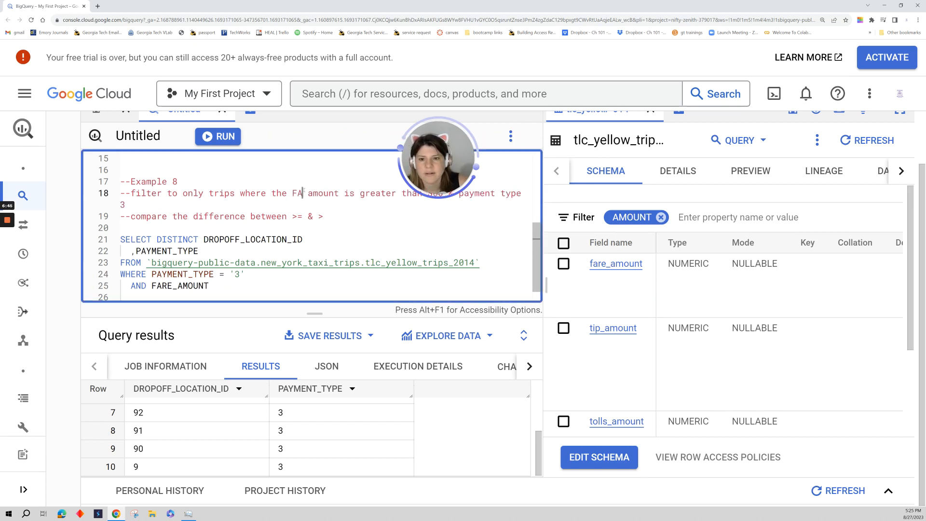
{"action": "left_click", "coordinate": [222, 286]}
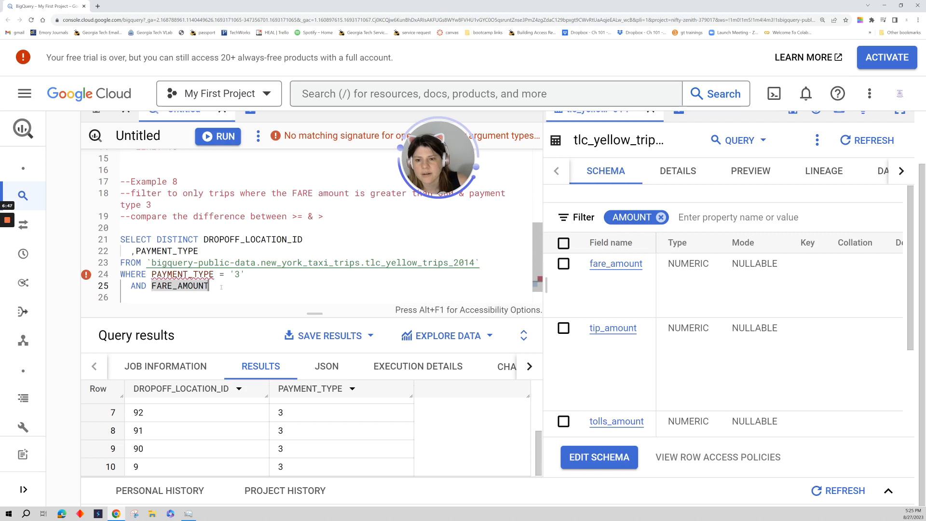
{"action": "type", "text": ">"}
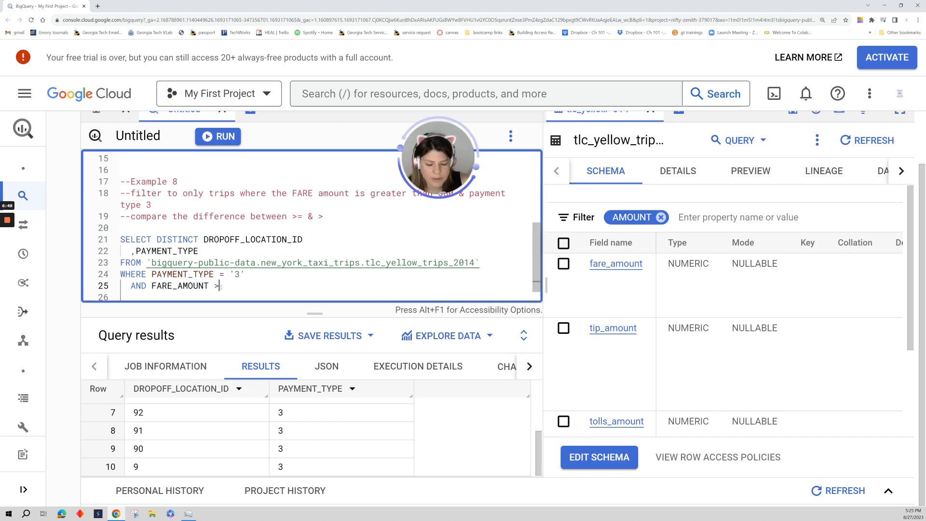
{"action": "type", "text": " 80"}
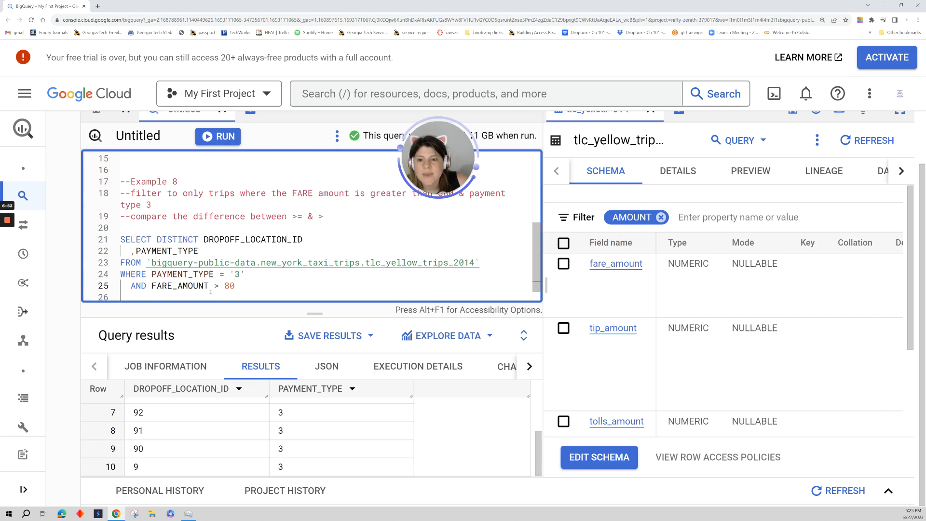
Compare how the PAYMENT_TYPE and FARE_AMOUNT values are written in the WHERE clause, and reread the Example 8 comments.
{"action": "double_click", "coordinate": [226, 286]}
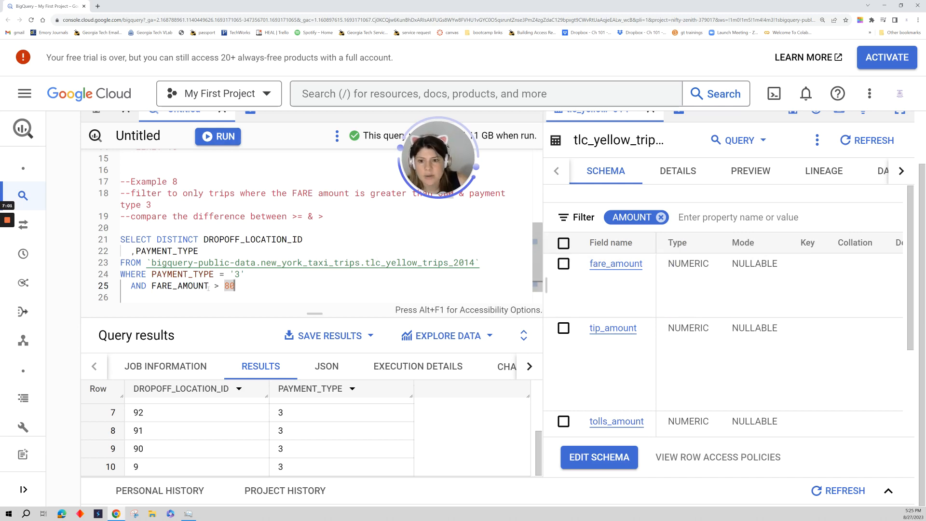
{"action": "left_click", "coordinate": [263, 298]}
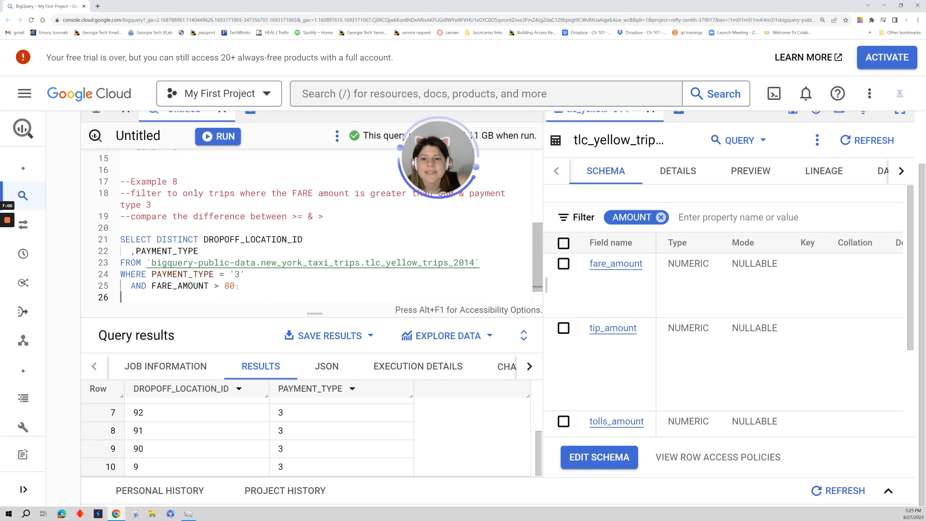
{"action": "left_click_drag", "start_coordinate": [229, 274], "coordinate": [246, 274]}
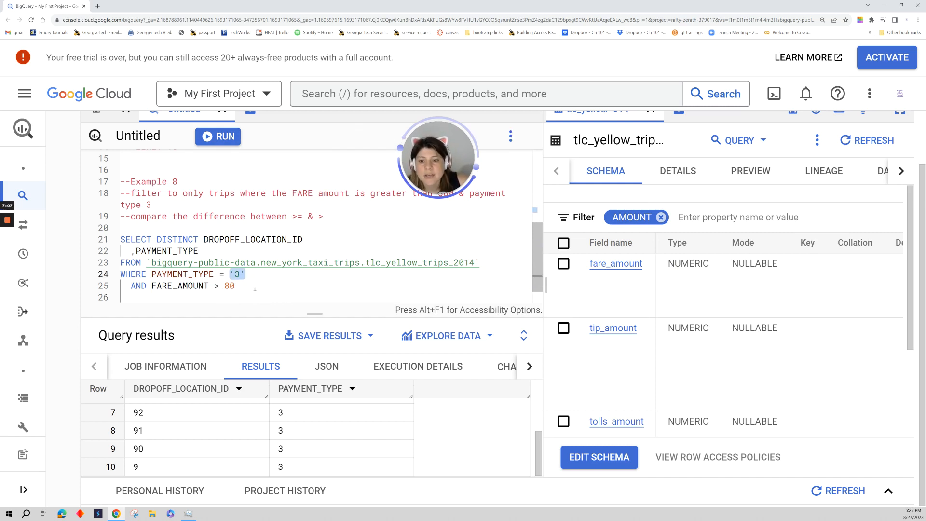
{"action": "double_click", "coordinate": [229, 286]}
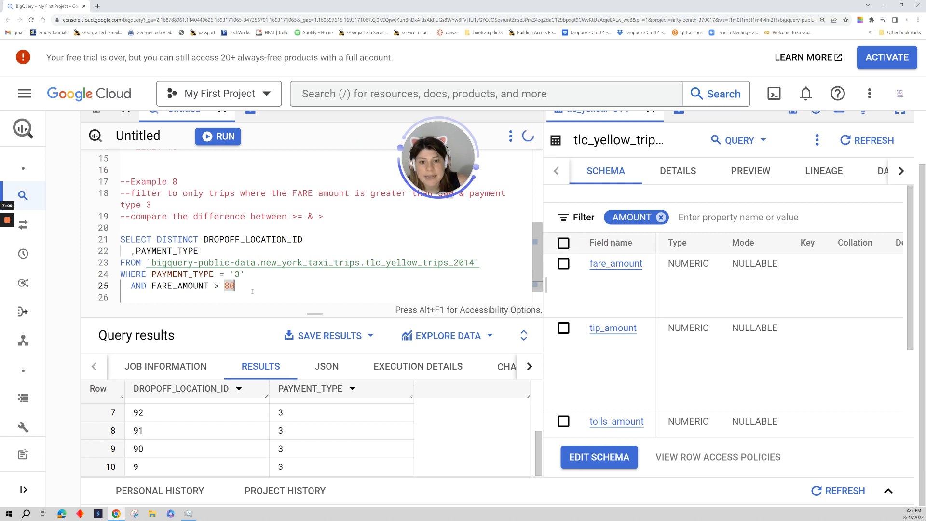
{"action": "left_click_drag", "start_coordinate": [229, 285], "coordinate": [218, 286]}
{"action": "left_click", "coordinate": [269, 289]}
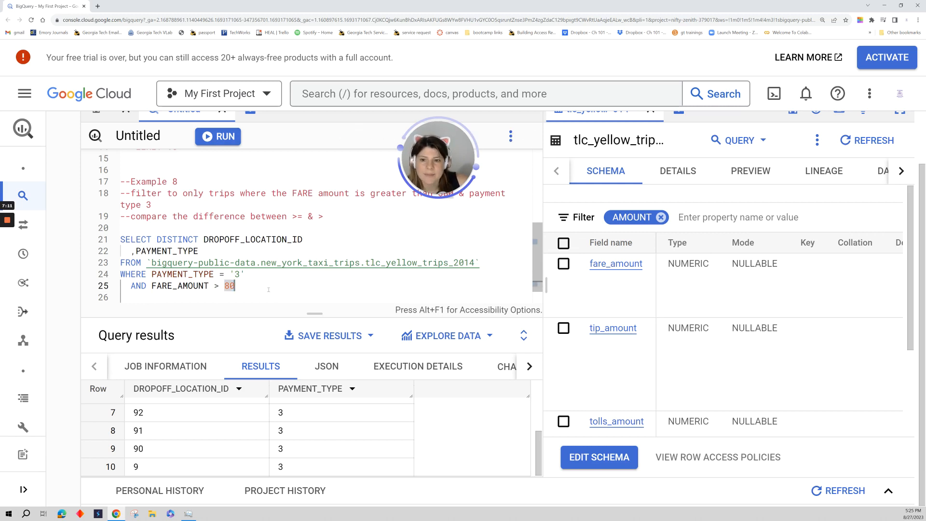
{"action": "left_click_drag", "start_coordinate": [337, 216], "coordinate": [121, 181]}
{"action": "left_click", "coordinate": [332, 233]}
{"action": "left_click", "coordinate": [307, 273]}
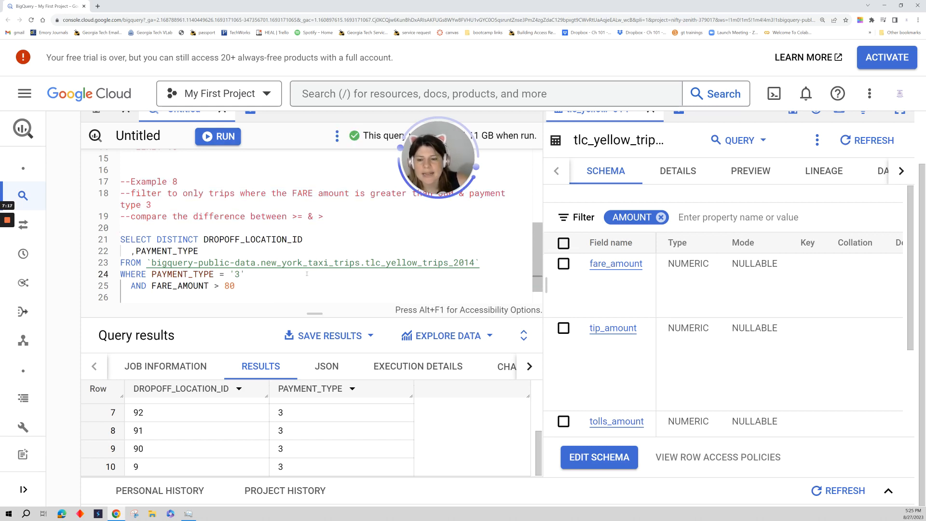
Remove the blank line above ORDER BY and add FARE_AMOUNT to the SELECT list below PAYMENT_TYPE.
{"action": "scroll", "coordinate": [208, 271], "scroll_direction": "down", "scroll_amount": 1}
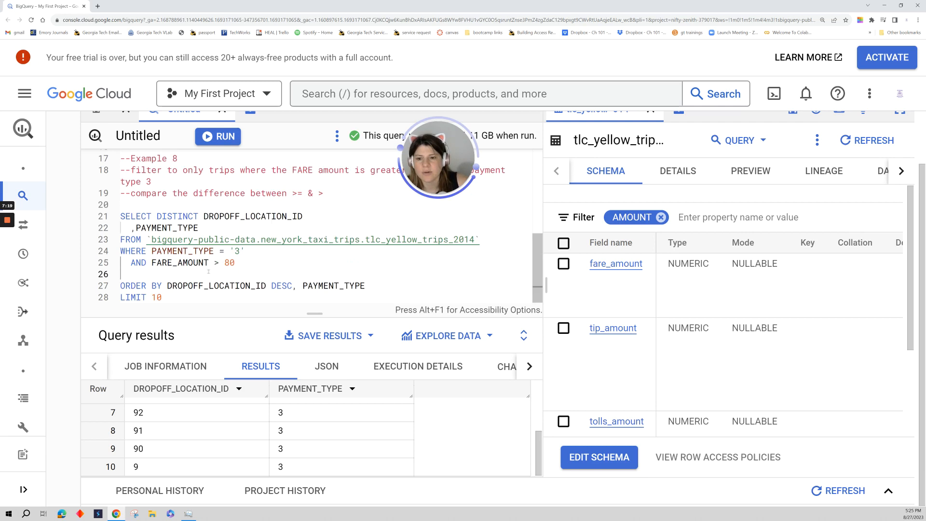
{"action": "left_click", "coordinate": [208, 271]}
{"action": "key", "text": "BackSpace"}
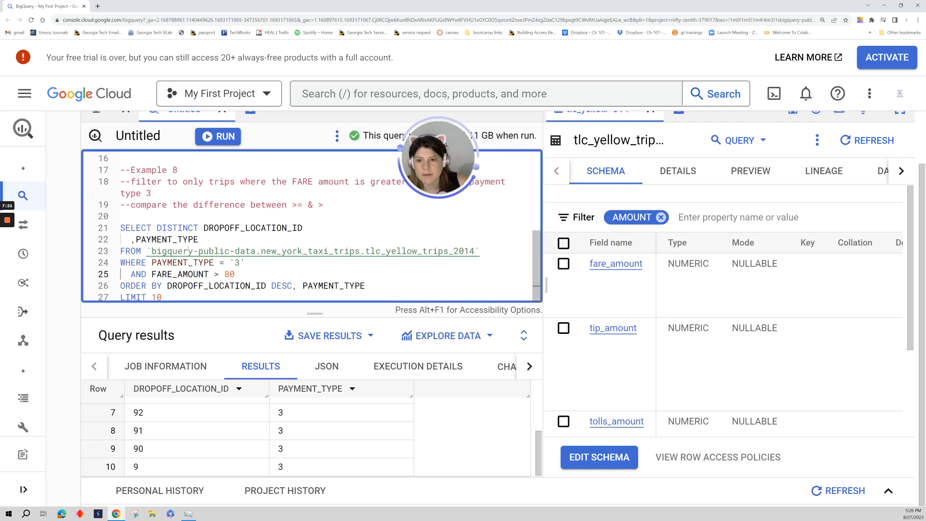
{"action": "left_click", "coordinate": [210, 238]}
{"action": "key", "text": "Return"}
{"action": "type", "text": ",FARE"}
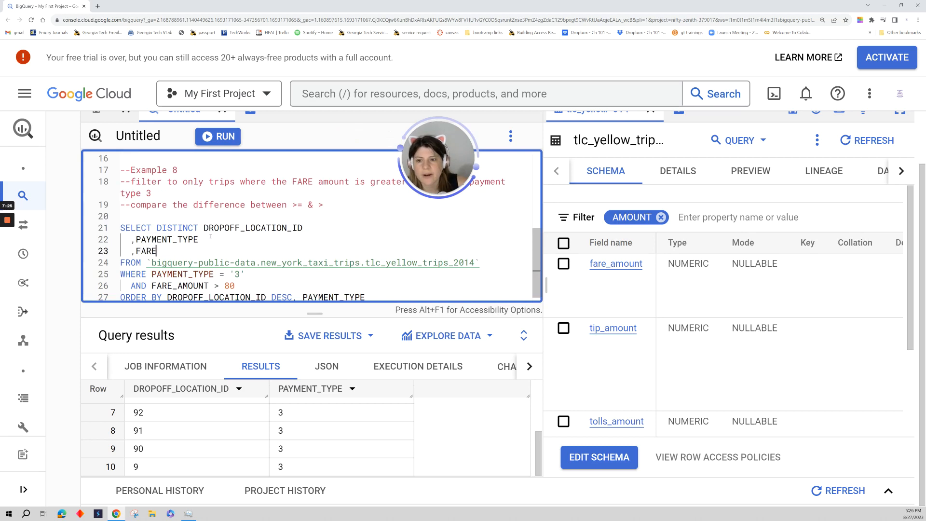
{"action": "type", "text": "_AMOUNT"}
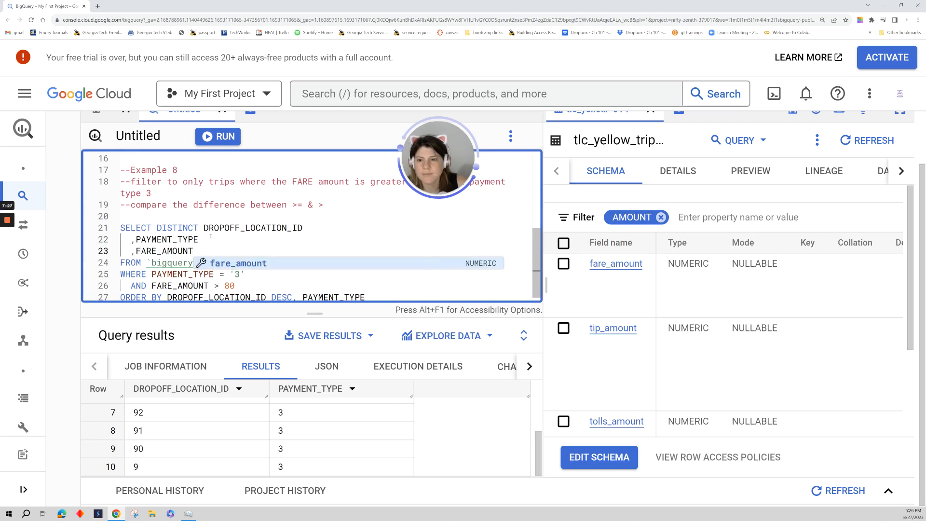
Add FARE_AMOUNT DESC as the last sort column of the ORDER BY clause and run the query.
{"action": "left_click", "coordinate": [316, 284]}
{"action": "scroll", "coordinate": [316, 284], "scroll_direction": "down", "scroll_amount": 1}
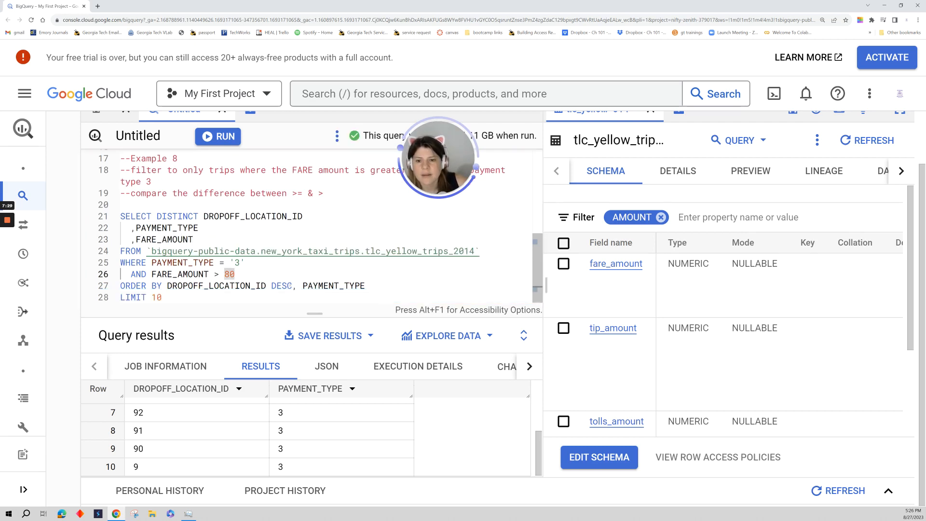
{"action": "left_click", "coordinate": [370, 285]}
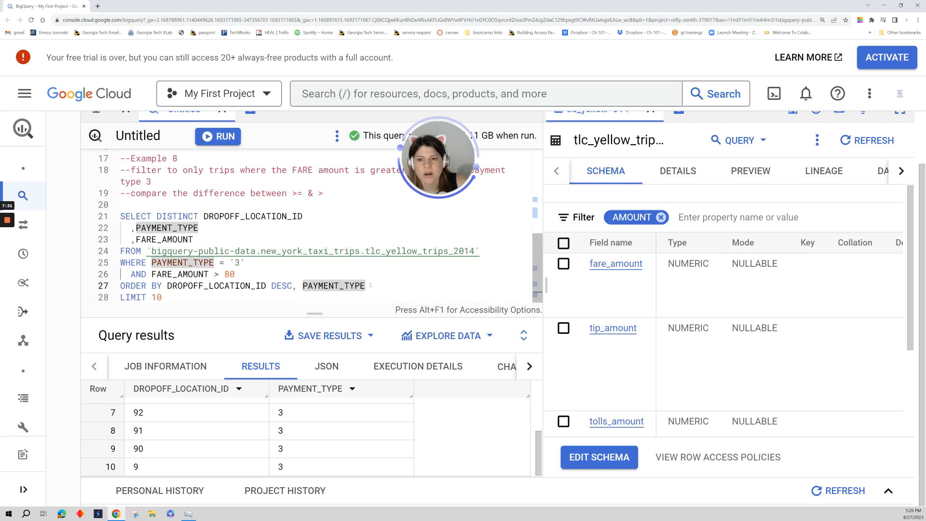
{"action": "type", "text": ",FARE_"}
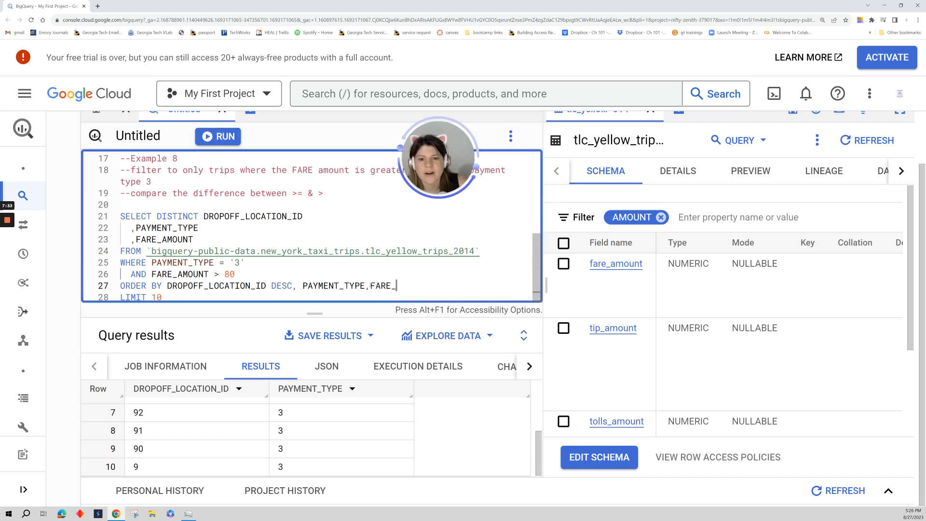
{"action": "type", "text": "AMOUNT DESC"}
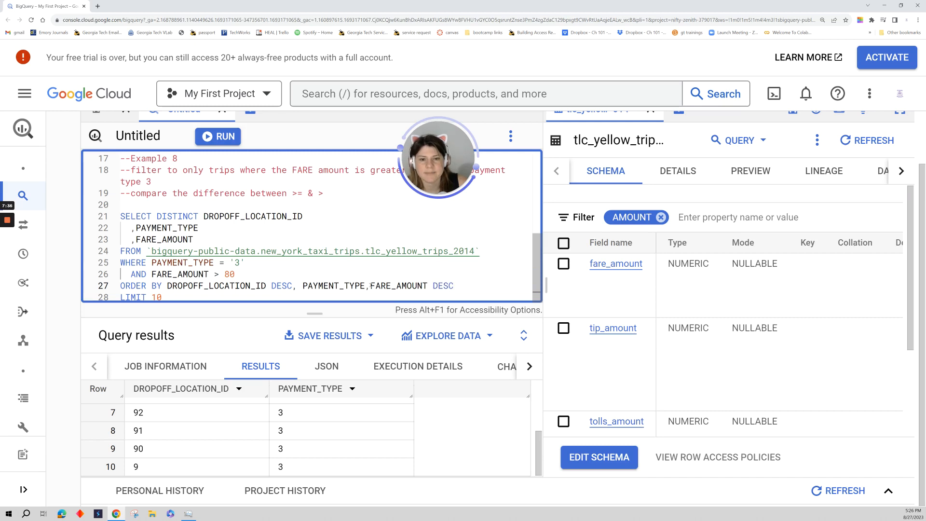
{"action": "key", "text": "ctrl+Return"}
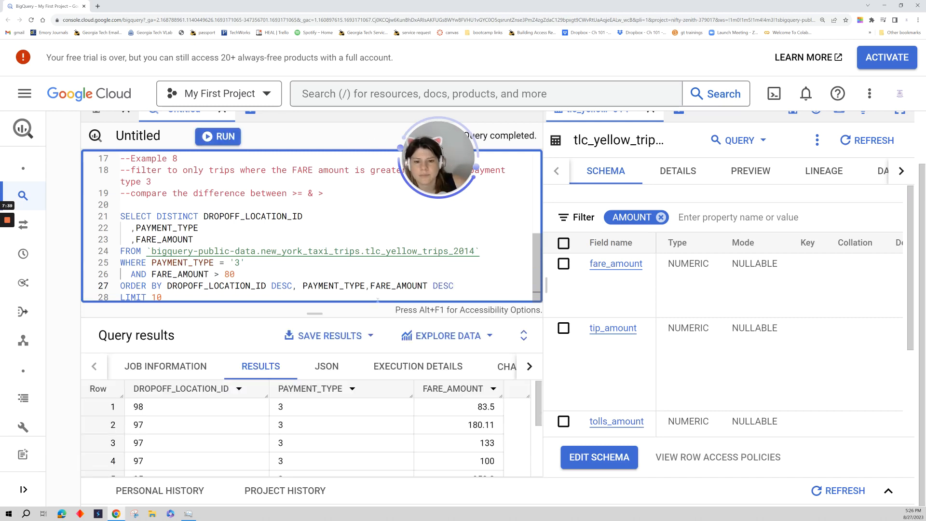
Examine how the fare amounts are ordered within each dropoff location ID in the query results.
{"action": "left_click_drag", "start_coordinate": [377, 300], "coordinate": [368, 248]}
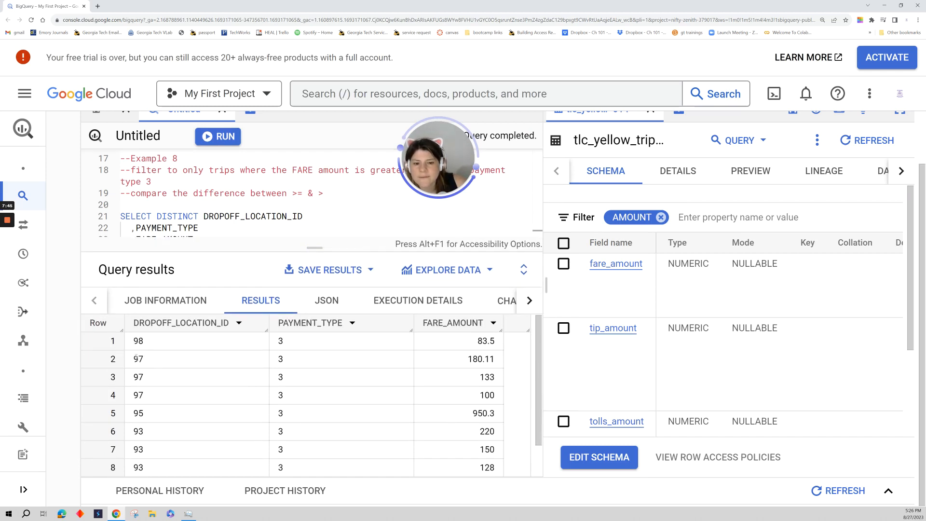
{"action": "left_click_drag", "start_coordinate": [139, 358], "coordinate": [496, 395]}
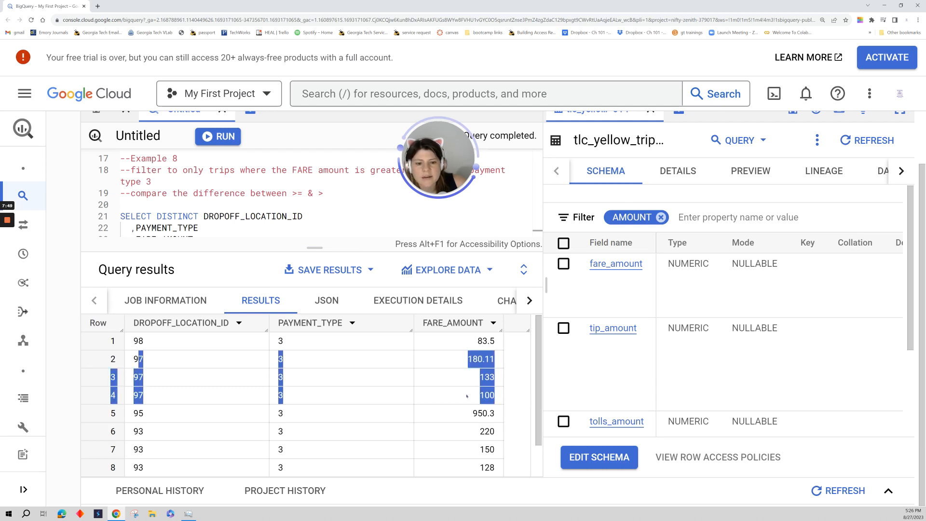
{"action": "left_click", "coordinate": [469, 359]}
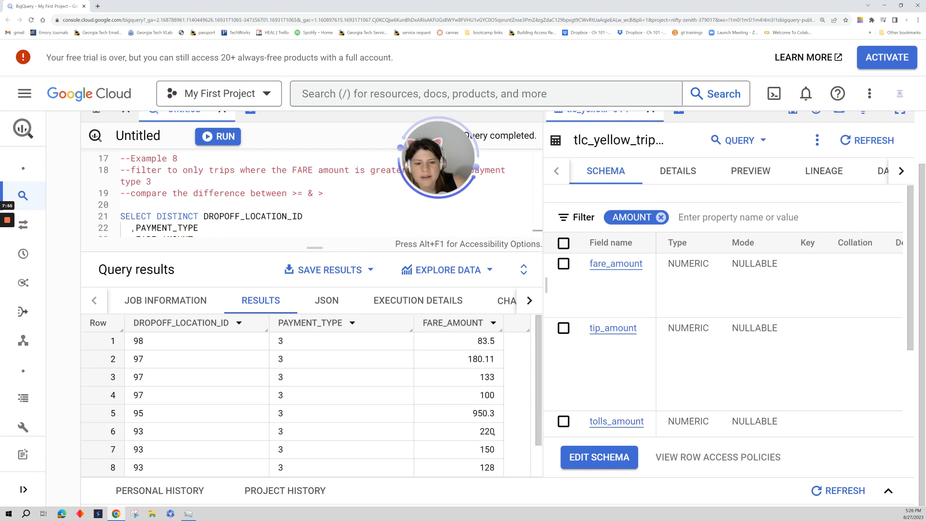
{"action": "scroll", "coordinate": [492, 415], "scroll_direction": "down", "scroll_amount": 1}
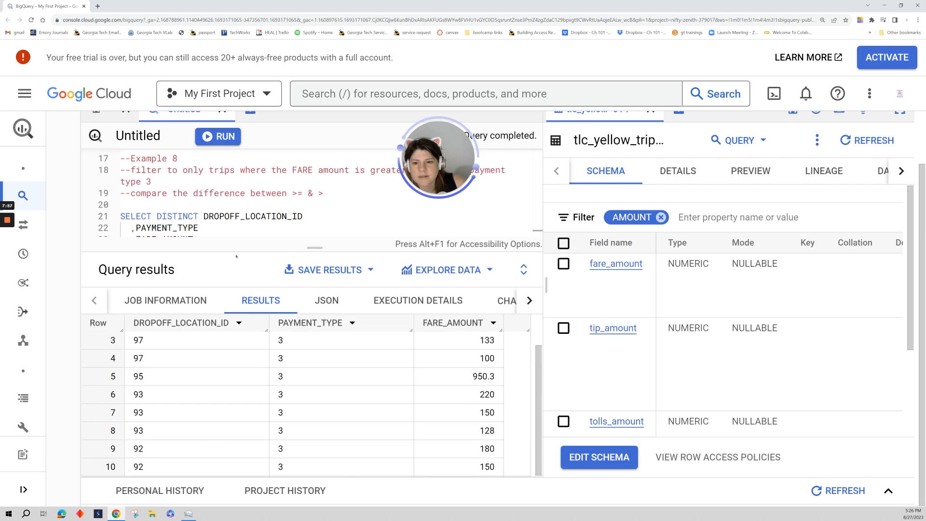
Set the LIMIT of the Example 8 query to 30 and rerun it.
{"action": "left_click_drag", "start_coordinate": [236, 256], "coordinate": [193, 354]}
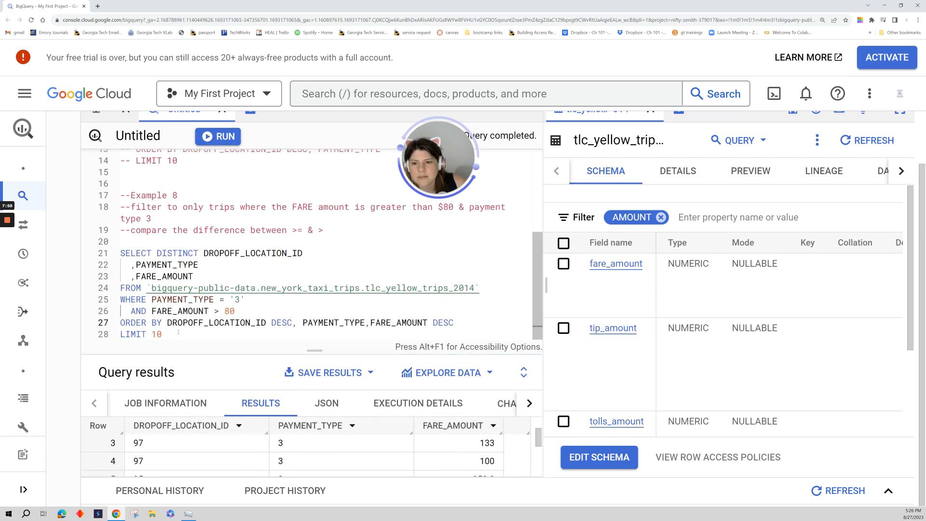
{"action": "left_click", "coordinate": [464, 320]}
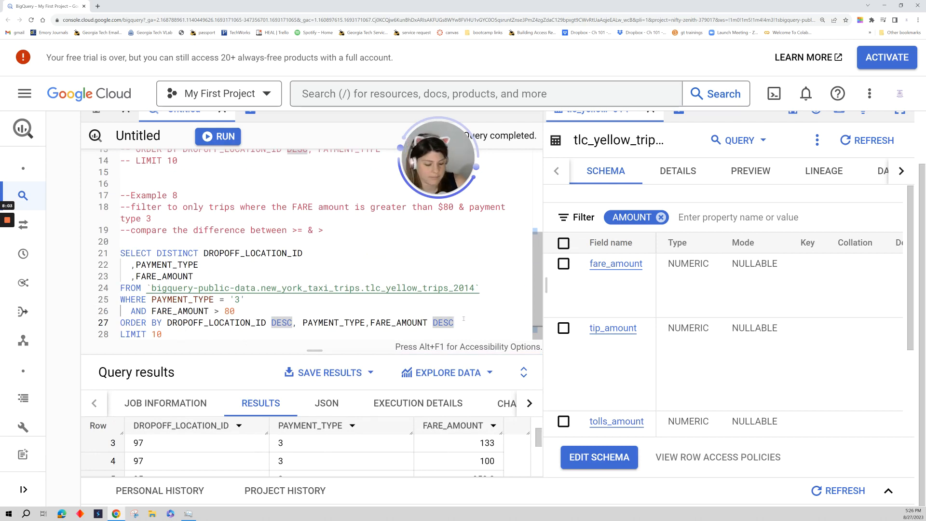
{"action": "key", "text": "Down"}
{"action": "key", "text": "BackSpace"}
{"action": "key", "text": "BackSpace"}
{"action": "type", "text": "30"}
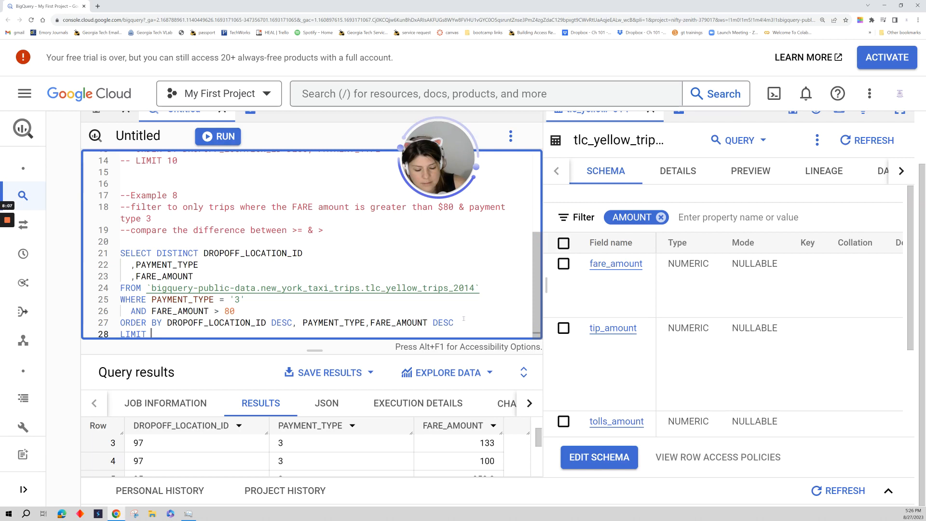
{"action": "key", "text": "ctrl+Return"}
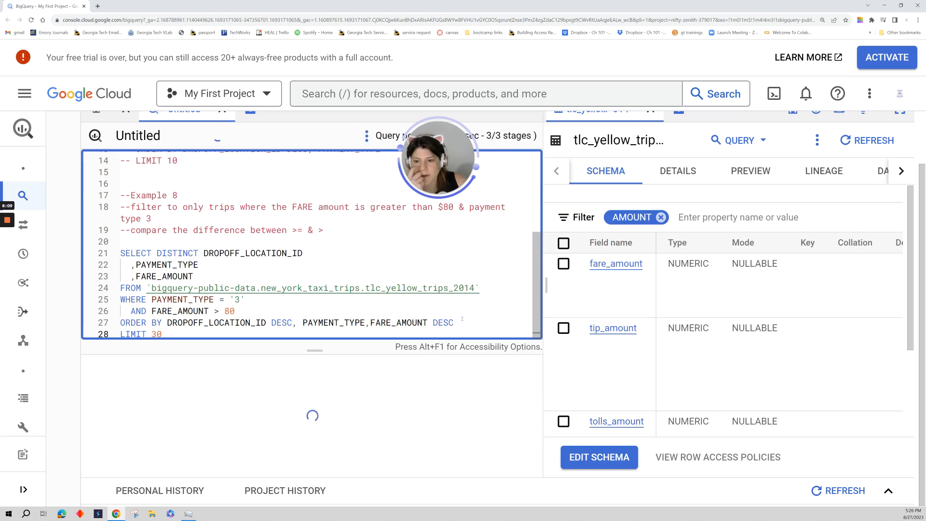
Look through the 30-row results and check the sorting by dropoff location ID and fare amount.
{"action": "left_click_drag", "start_coordinate": [358, 356], "coordinate": [357, 233]}
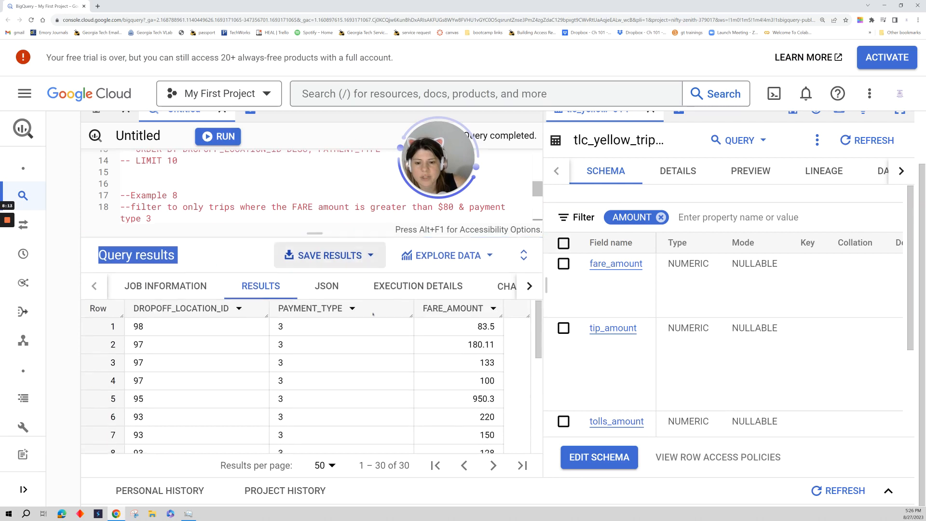
{"action": "scroll", "coordinate": [396, 344], "scroll_direction": "down", "scroll_amount": 5}
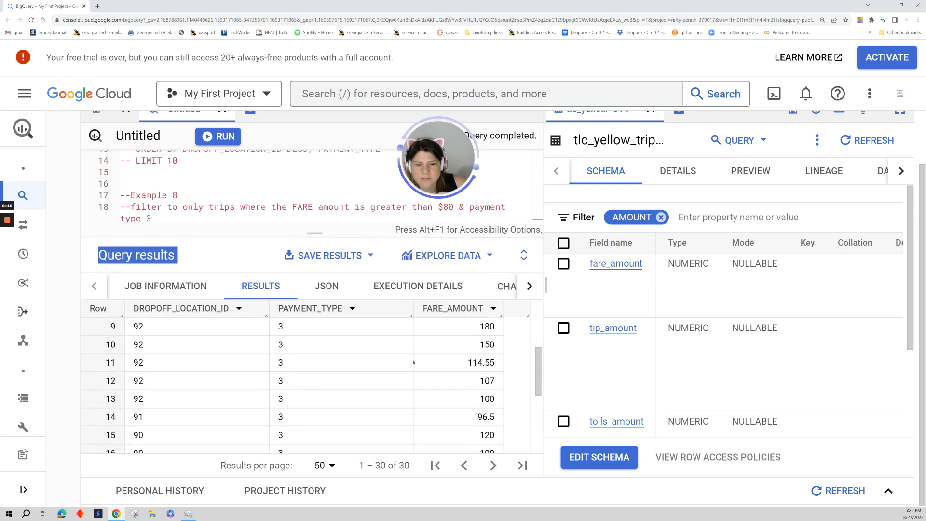
{"action": "scroll", "coordinate": [414, 362], "scroll_direction": "down", "scroll_amount": 2}
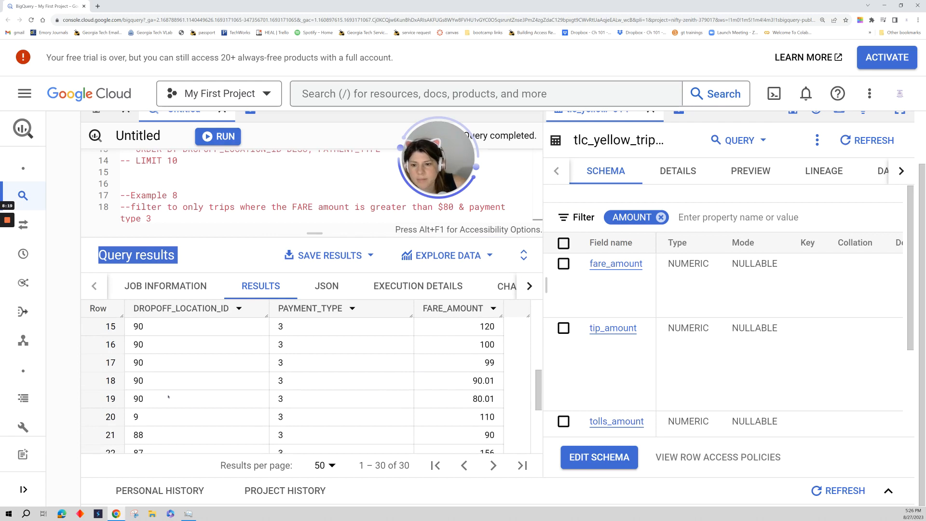
{"action": "left_click_drag", "start_coordinate": [134, 309], "coordinate": [229, 309]}
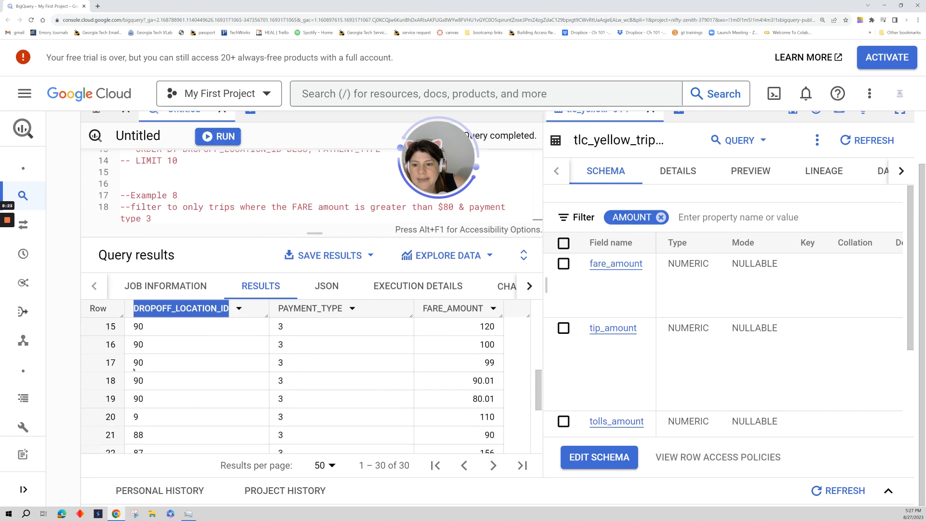
Compare the fare amounts among the rows for dropoff location ID 90 and find where the ID changes to 9.
{"action": "left_click_drag", "start_coordinate": [140, 353], "coordinate": [484, 362]}
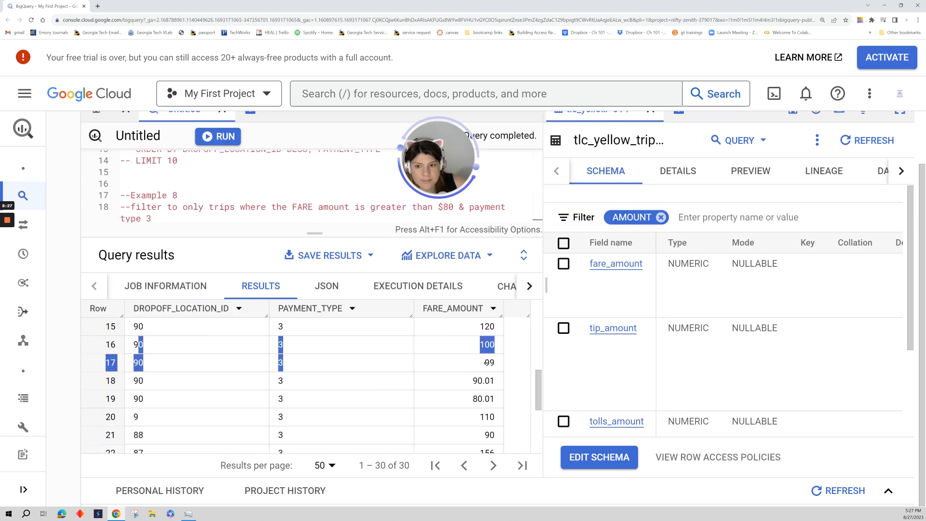
{"action": "left_click_drag", "start_coordinate": [486, 377], "coordinate": [485, 386]}
{"action": "left_click", "coordinate": [482, 346]}
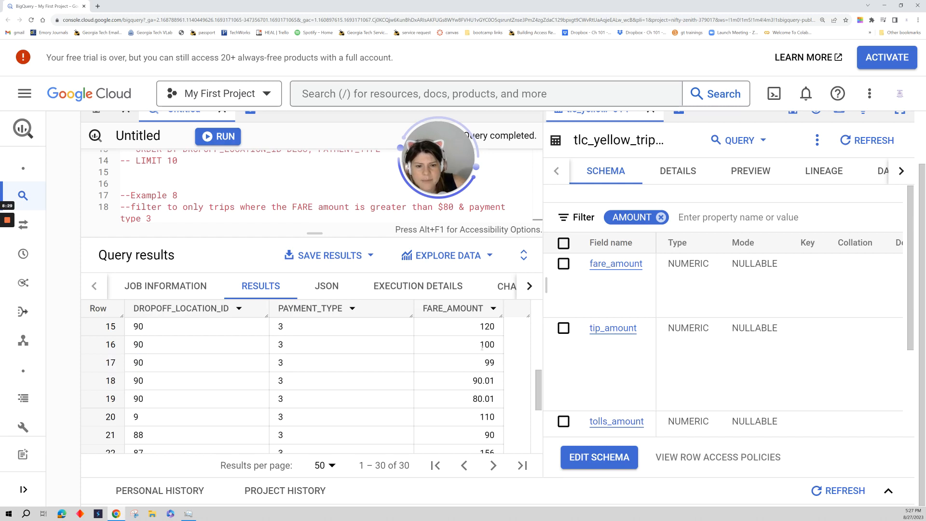
{"action": "left_click_drag", "start_coordinate": [480, 345], "coordinate": [497, 387]}
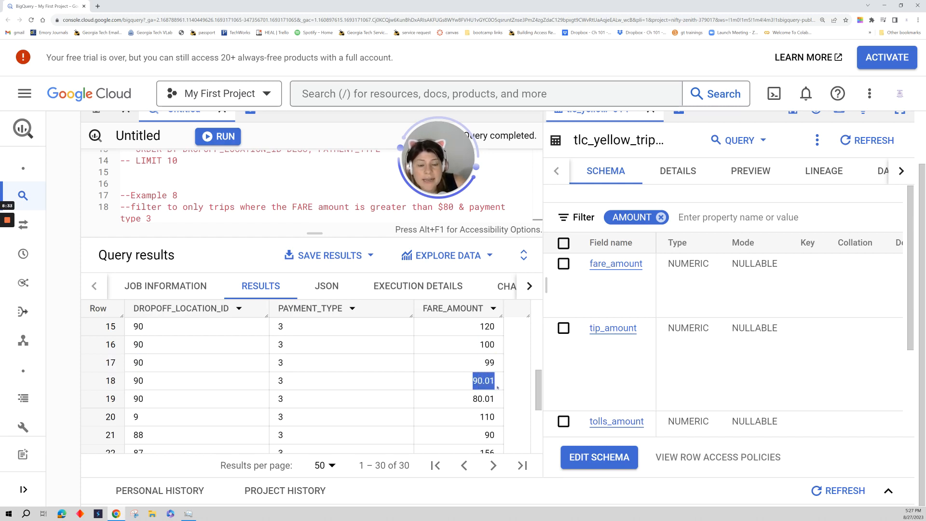
{"action": "left_click_drag", "start_coordinate": [470, 399], "coordinate": [501, 407]}
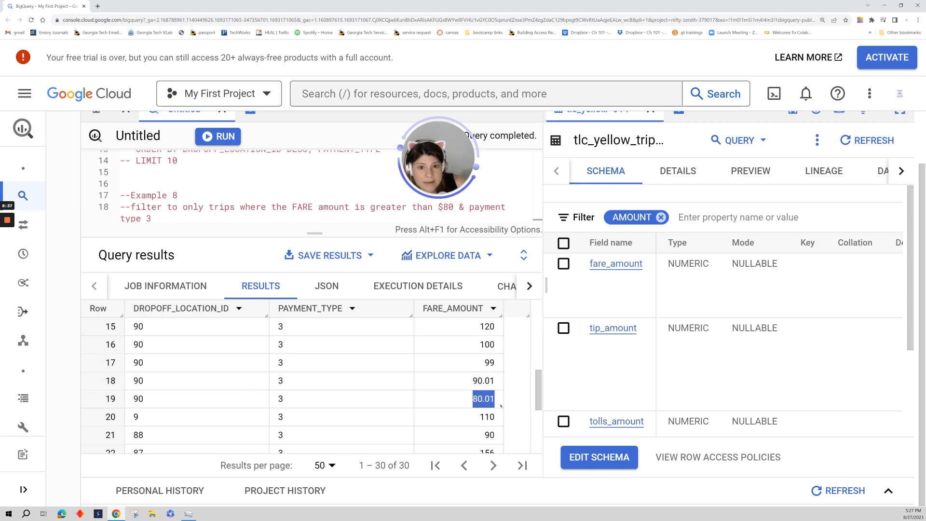
{"action": "left_click_drag", "start_coordinate": [133, 417], "coordinate": [151, 423]}
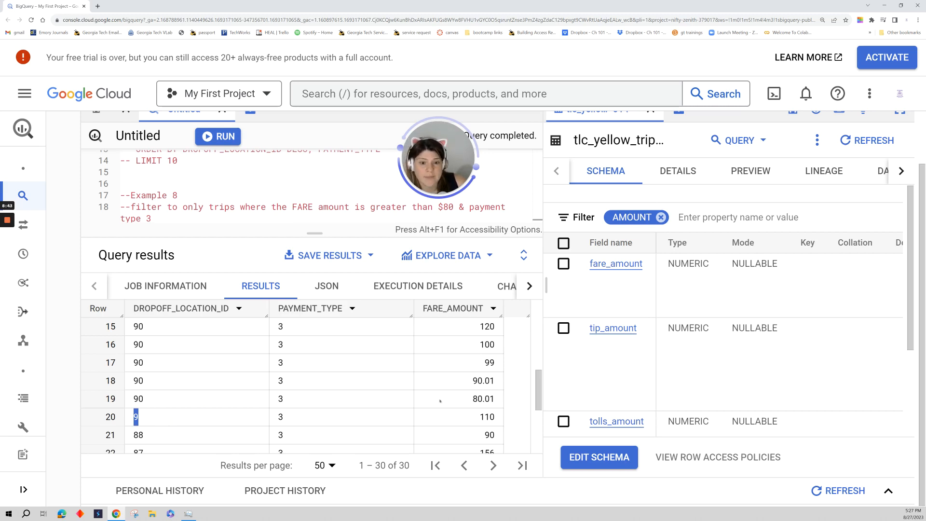
Change the fare condition in the Example 8 query to FARE_AMOUNT >= 80 and rerun it.
{"action": "left_click_drag", "start_coordinate": [315, 234], "coordinate": [313, 280]}
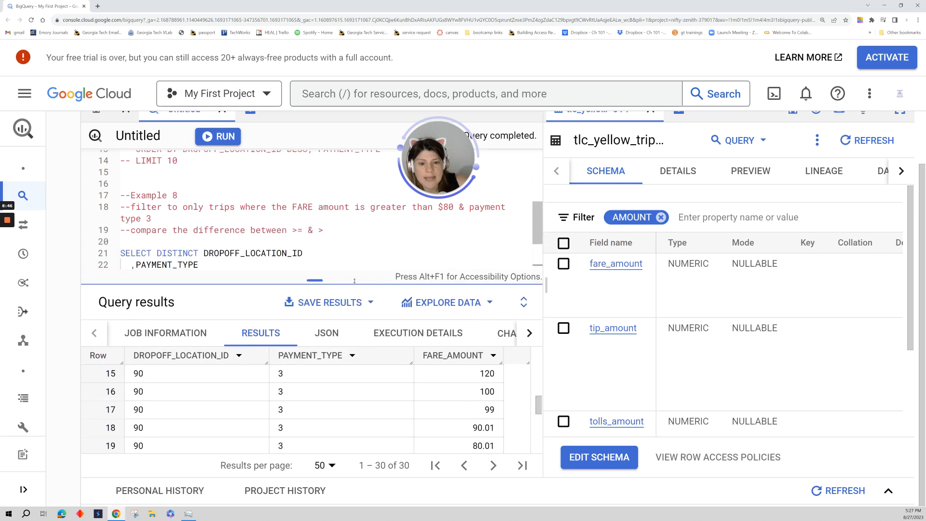
{"action": "scroll", "coordinate": [222, 255], "scroll_direction": "down", "scroll_amount": 3}
{"action": "left_click", "coordinate": [223, 257]}
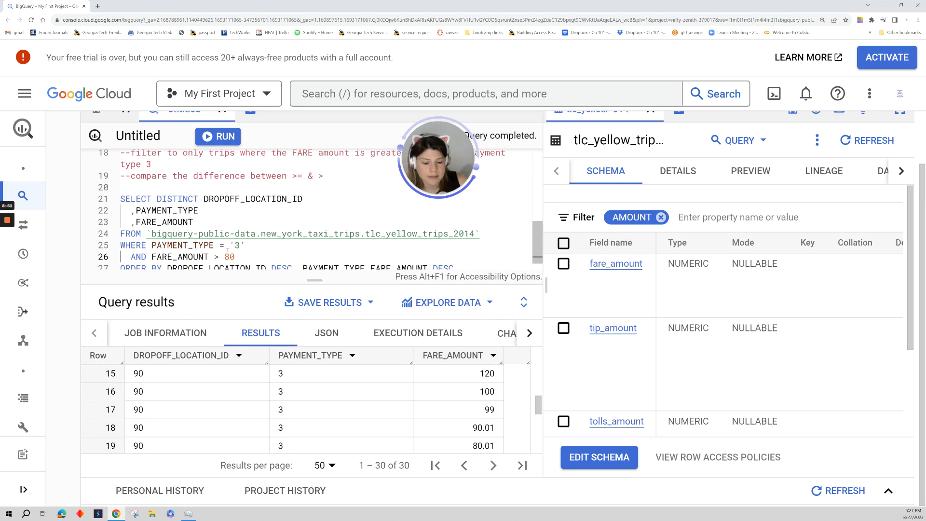
{"action": "type", "text": "="}
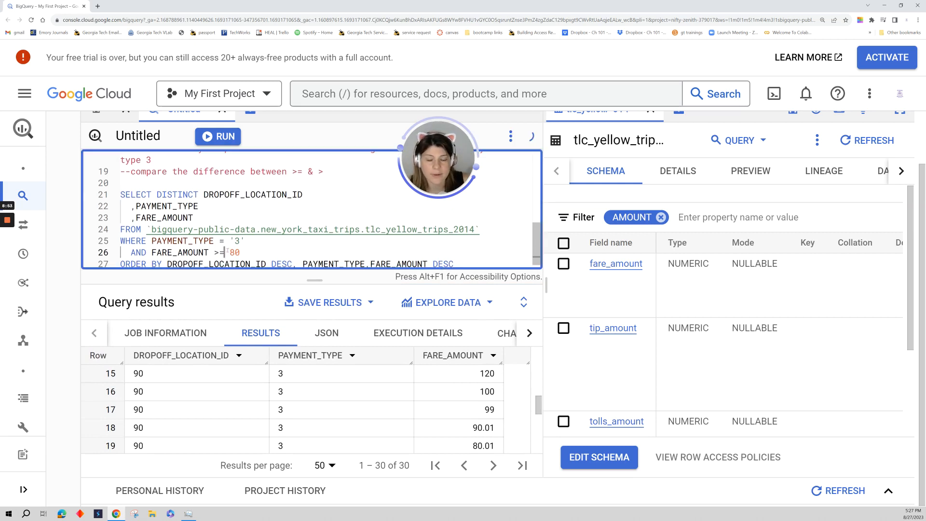
{"action": "key", "text": "ctrl+Return"}
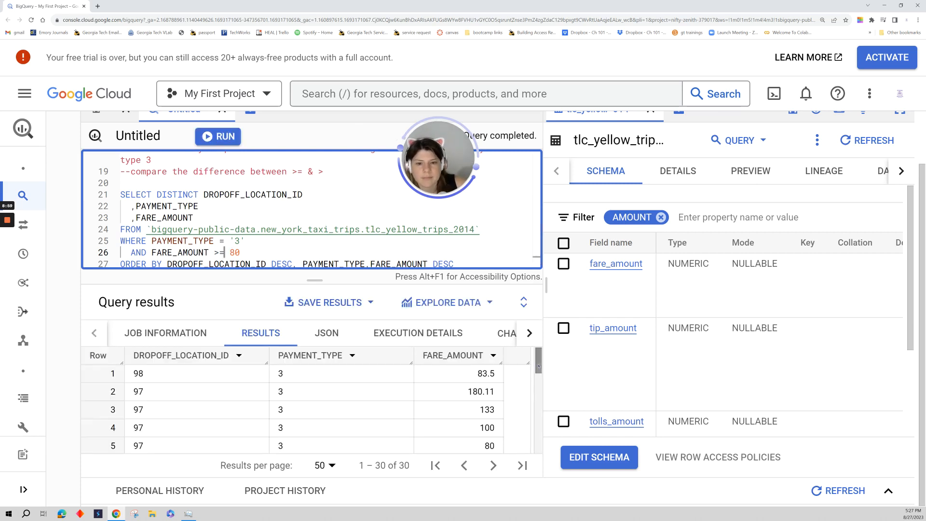
Look through the query results for trips with a fare of exactly 80 and check their dropoff location ID.
{"action": "double_click", "coordinate": [496, 446]}
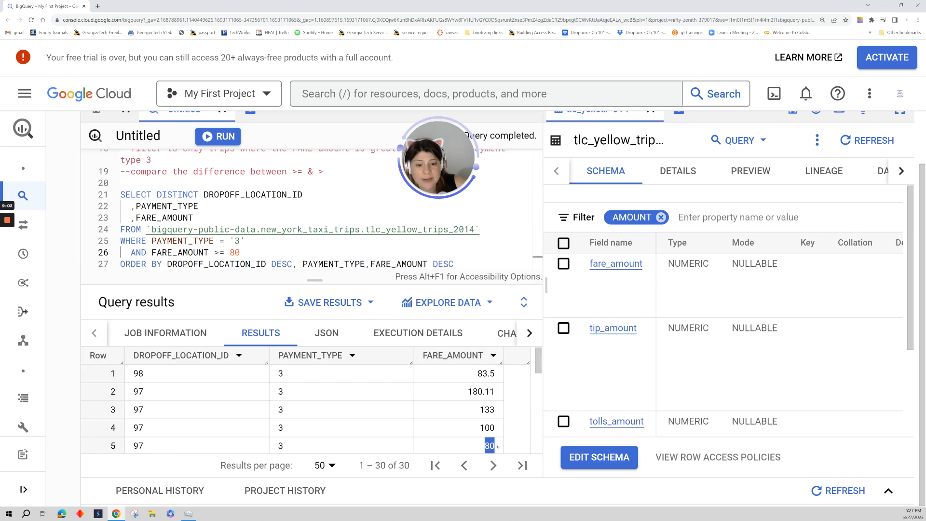
{"action": "left_click_drag", "start_coordinate": [540, 368], "coordinate": [543, 439]}
{"action": "left_click_drag", "start_coordinate": [193, 405], "coordinate": [495, 421]}
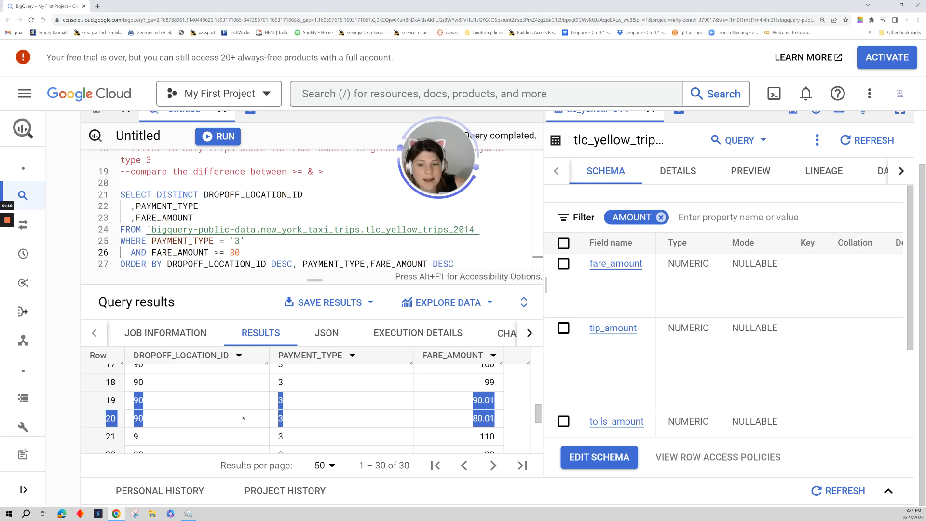
{"action": "left_click", "coordinate": [539, 415]}
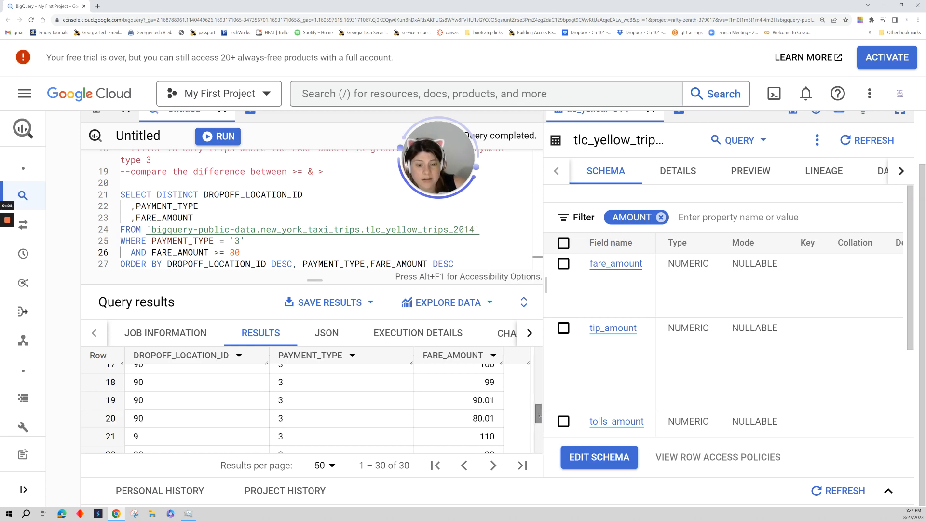
{"action": "scroll", "coordinate": [539, 415], "scroll_direction": "up", "scroll_amount": 5}
{"action": "scroll", "coordinate": [528, 384], "scroll_direction": "up", "scroll_amount": 3}
{"action": "scroll", "coordinate": [525, 368], "scroll_direction": "up", "scroll_amount": 1}
{"action": "scroll", "coordinate": [146, 377], "scroll_direction": "up", "scroll_amount": 2}
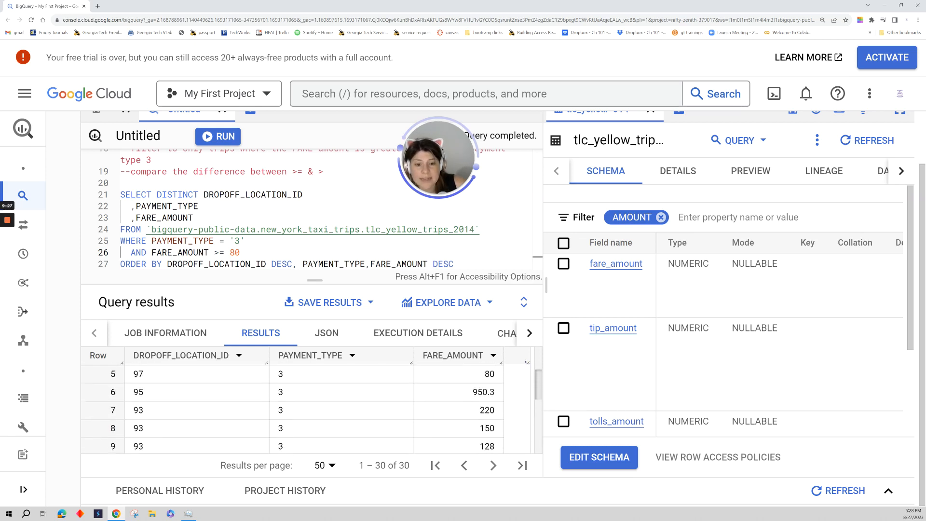
{"action": "left_click_drag", "start_coordinate": [139, 356], "coordinate": [229, 356]}
{"action": "left_click_drag", "start_coordinate": [133, 374], "coordinate": [502, 378]}
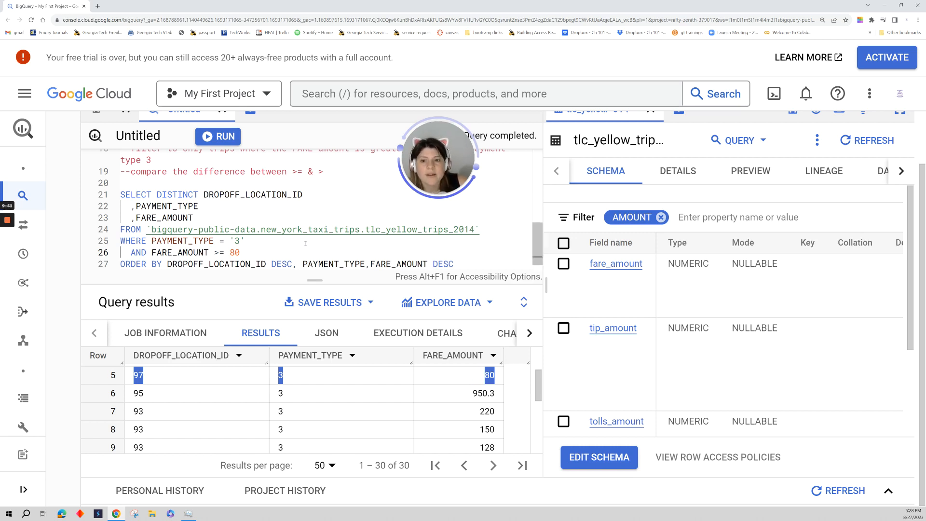
Review the >= operator and both WHERE conditions of the Example 8 query against the single condition in the commented-out query above it.
{"action": "left_click", "coordinate": [306, 243]}
{"action": "left_click_drag", "start_coordinate": [214, 252], "coordinate": [221, 253]}
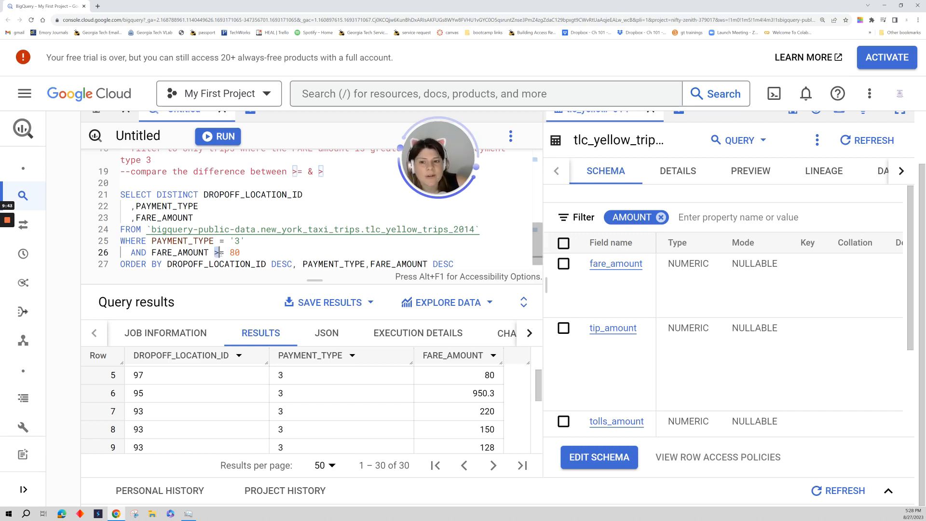
{"action": "left_click", "coordinate": [253, 254]}
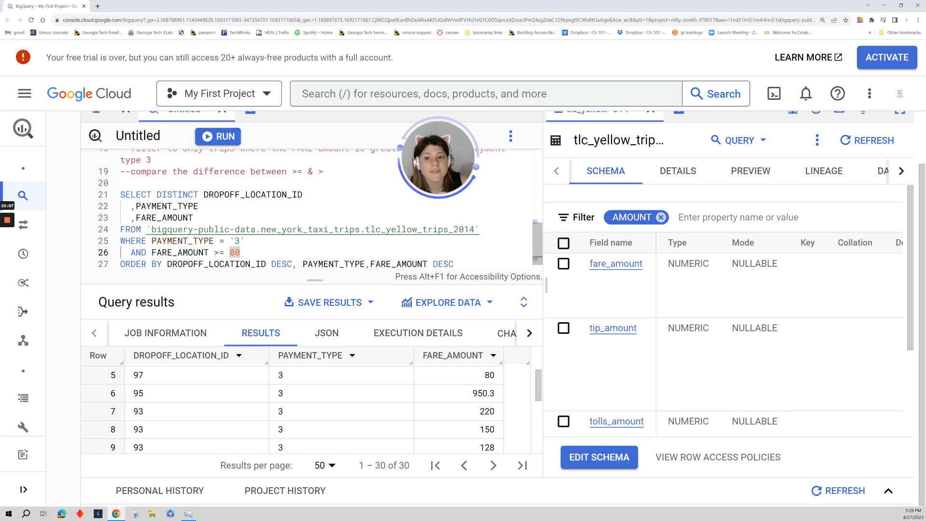
{"action": "left_click_drag", "start_coordinate": [213, 252], "coordinate": [224, 252]}
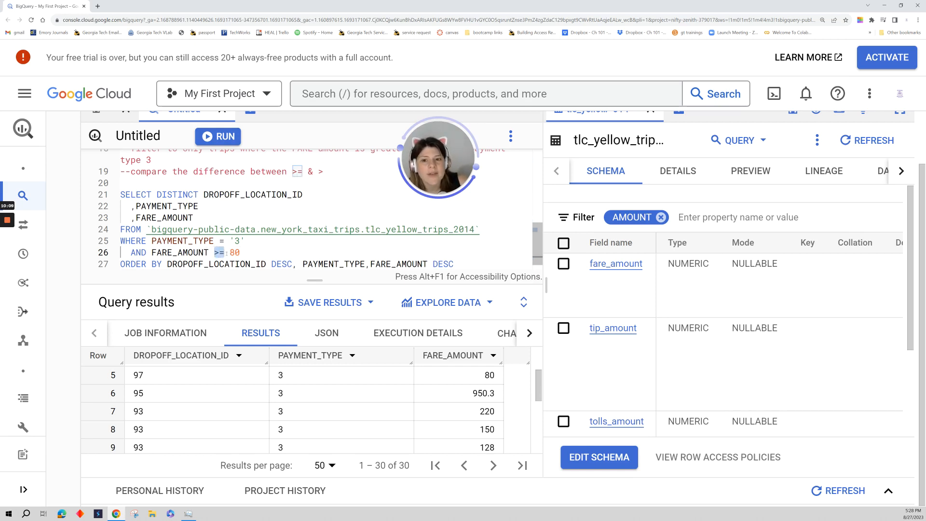
{"action": "left_click", "coordinate": [288, 248]}
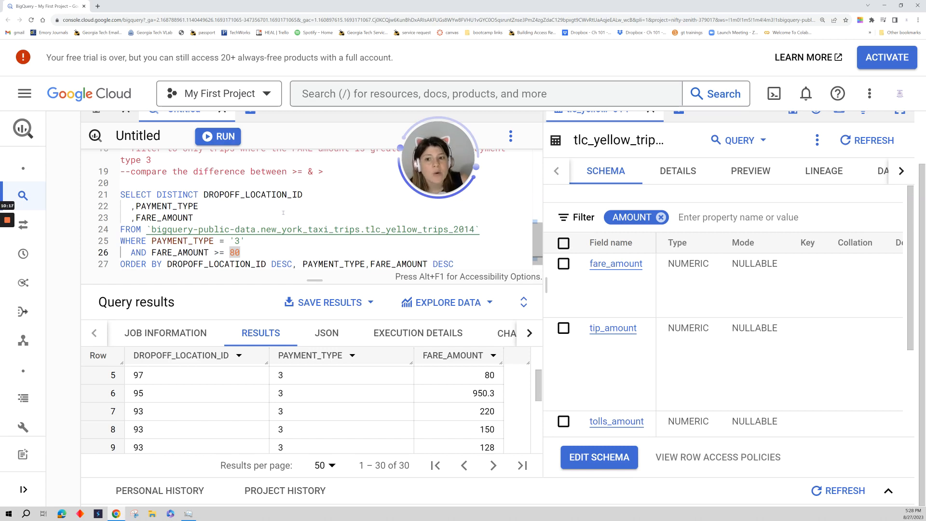
{"action": "scroll", "coordinate": [283, 213], "scroll_direction": "up", "scroll_amount": 2}
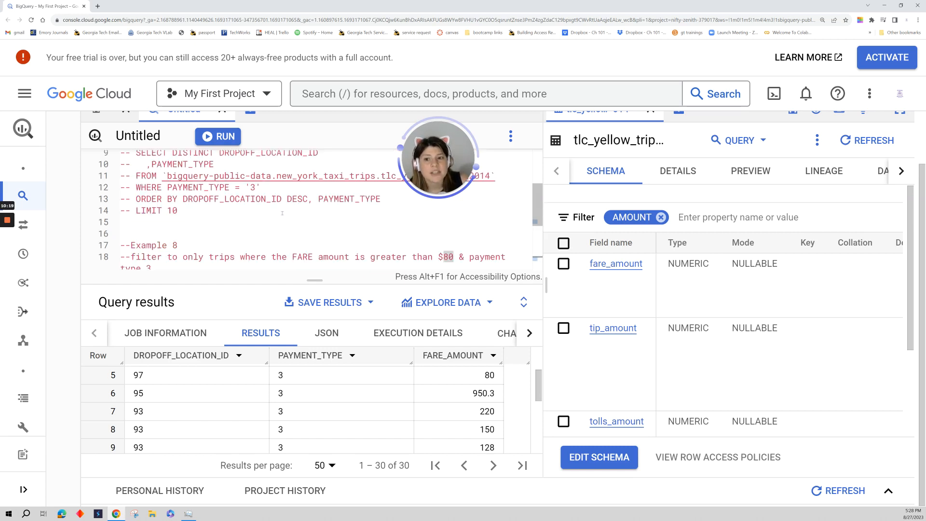
{"action": "left_click_drag", "start_coordinate": [165, 188], "coordinate": [261, 188]}
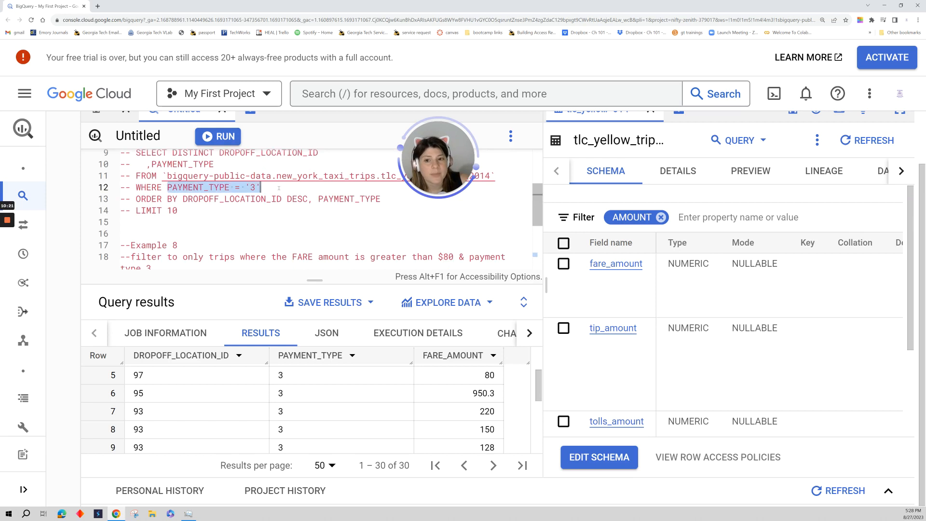
{"action": "scroll", "coordinate": [297, 243], "scroll_direction": "down", "scroll_amount": 2}
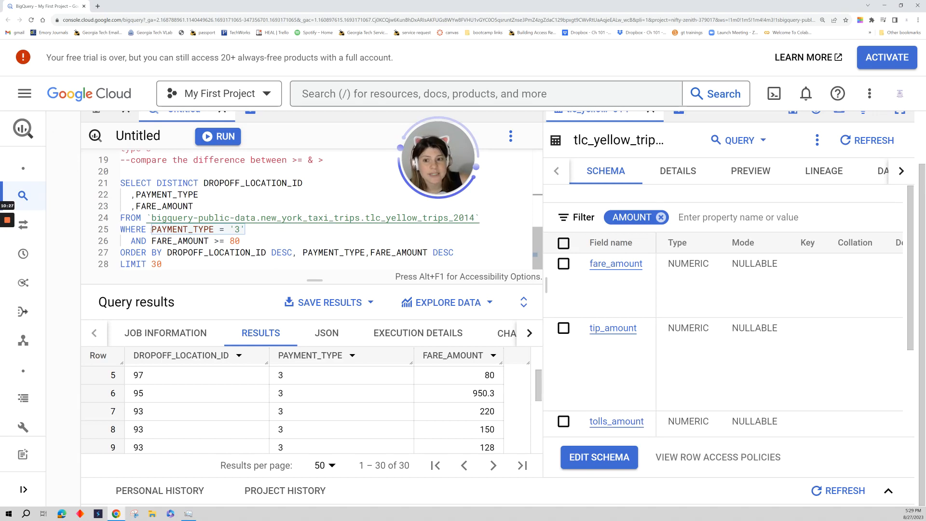
{"action": "left_click_drag", "start_coordinate": [152, 230], "coordinate": [246, 229]}
{"action": "left_click_drag", "start_coordinate": [130, 241], "coordinate": [241, 241]}
{"action": "left_click", "coordinate": [240, 241]}
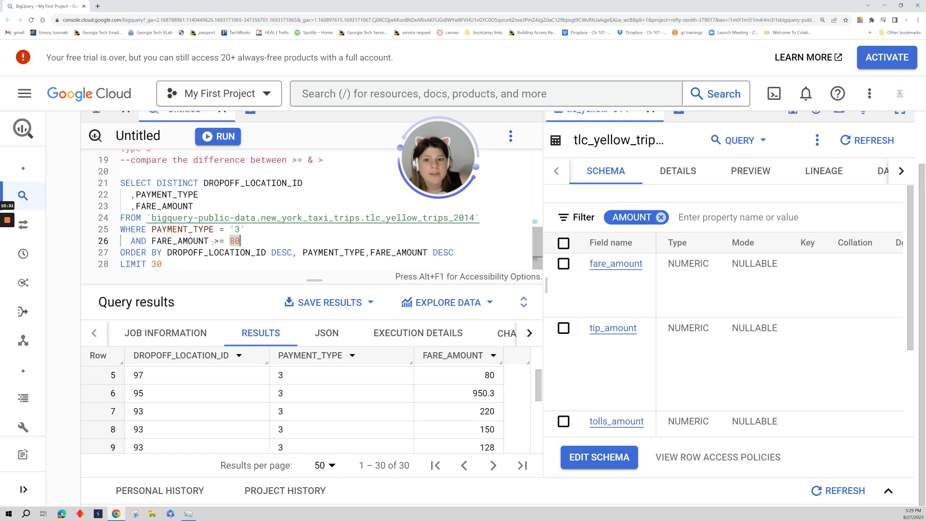
{"action": "left_click", "coordinate": [215, 241]}
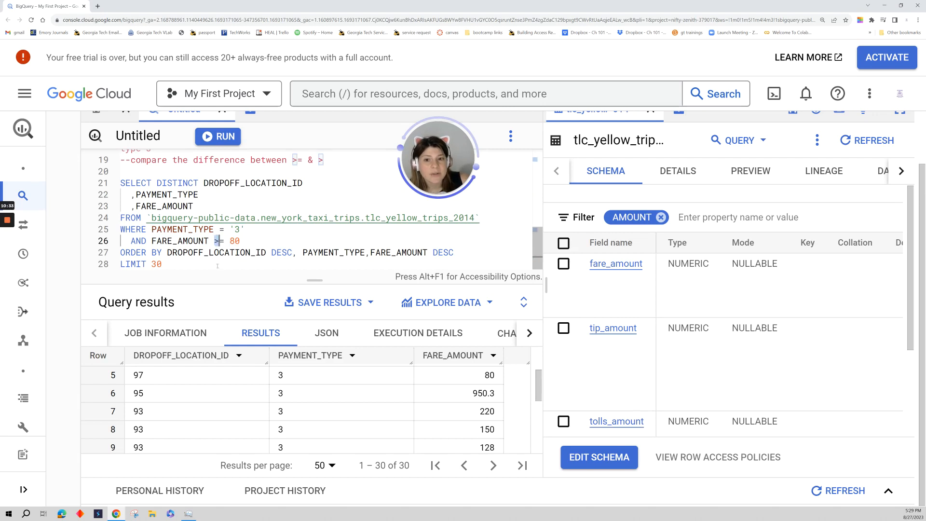
{"action": "left_click", "coordinate": [218, 243]}
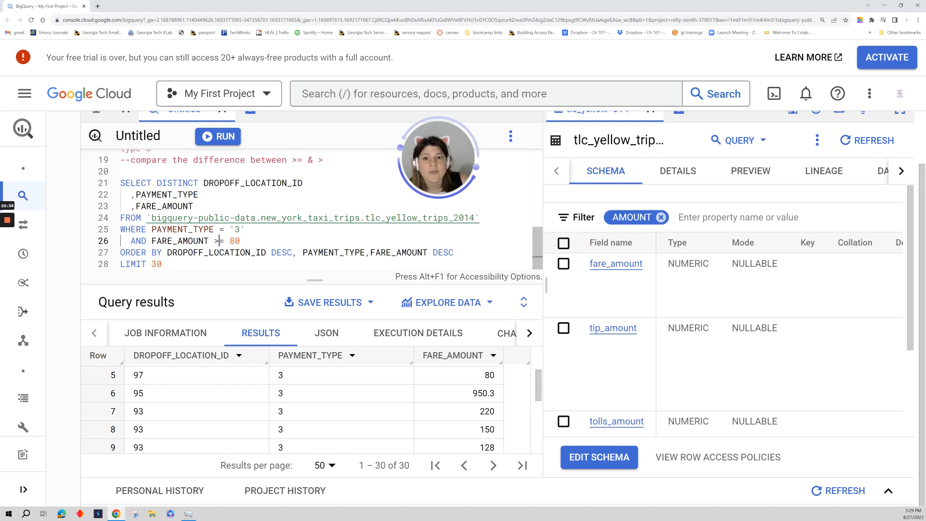
{"action": "left_click", "coordinate": [251, 243]}
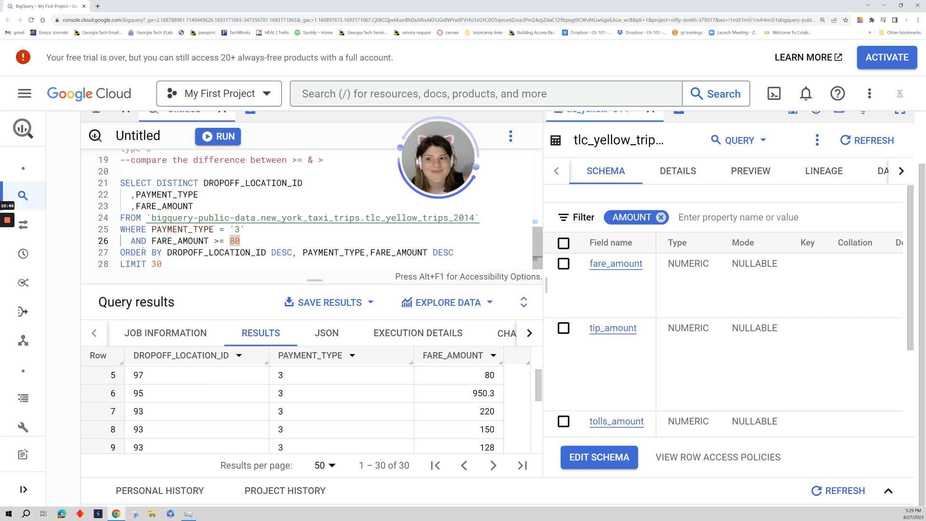
{"action": "mouse_move", "coordinate": [12, 260]}
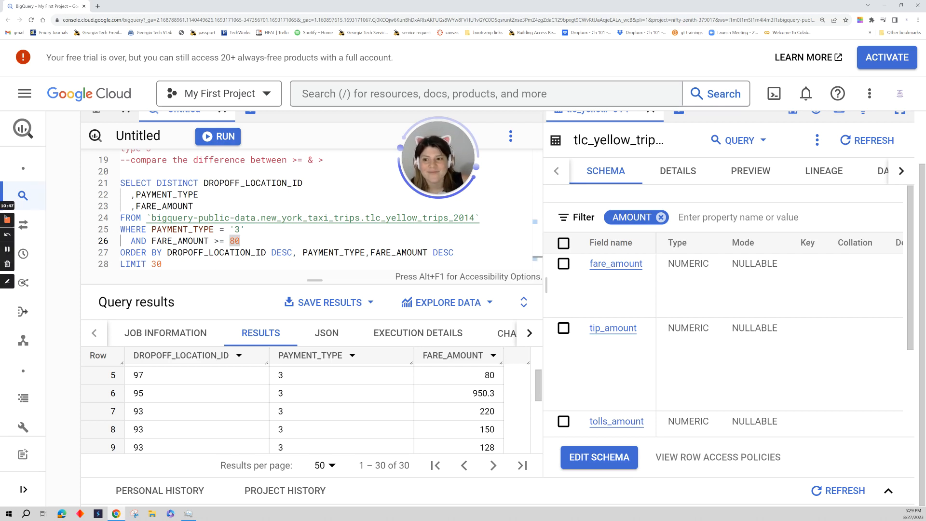